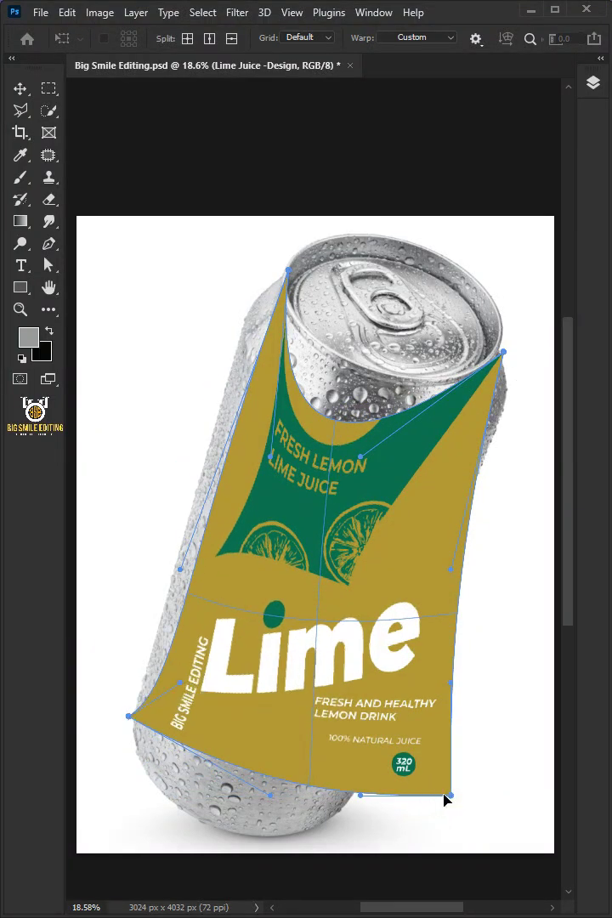
Warp the Lime label's edge, lower corner and bottom so they curve around the can
left_click_drag(451, 795, 358, 766)
left_click_drag(180, 569, 135, 549)
left_click_drag(269, 795, 214, 897)
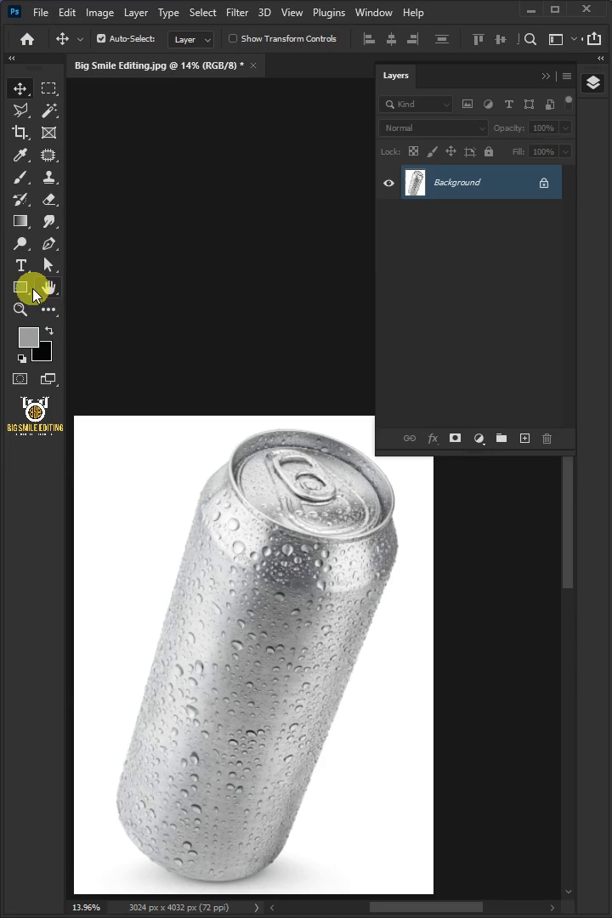
Draw a black rectangle over the can with the Rectangle Tool
right_click(23, 288)
left_click(112, 289)
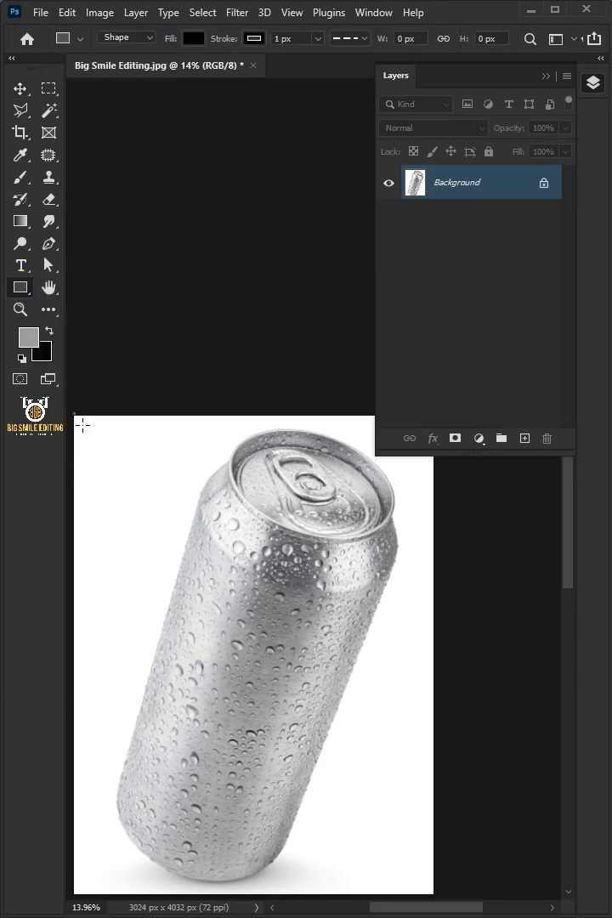
left_click_drag(82, 424, 336, 773)
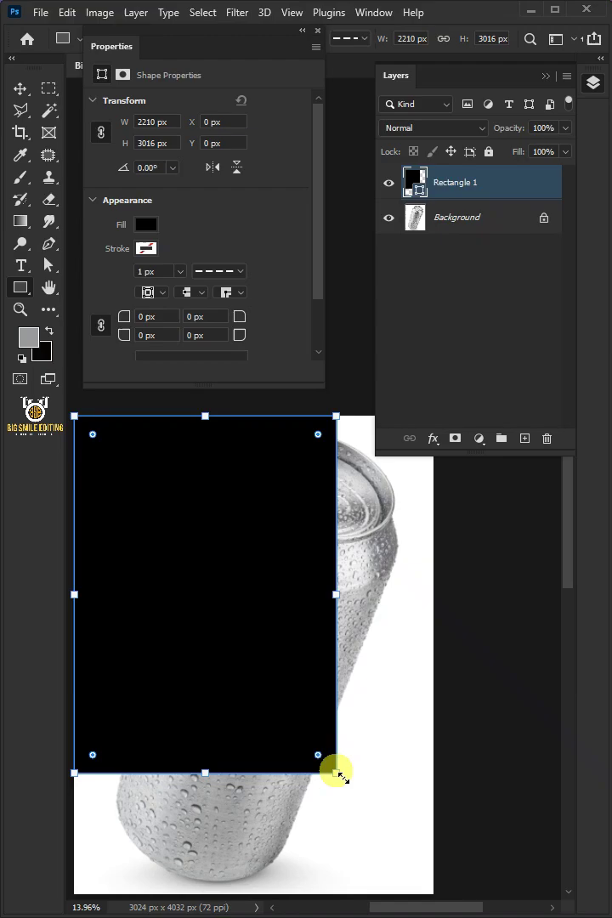
left_click(317, 31)
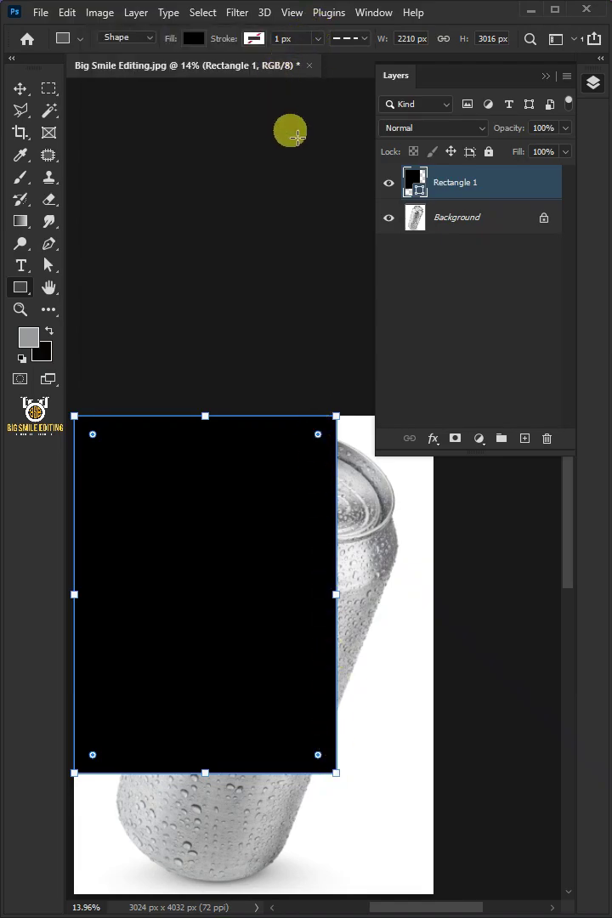
Convert Rectangle 1 to a smart object and lower its opacity to 49%
right_click(439, 181)
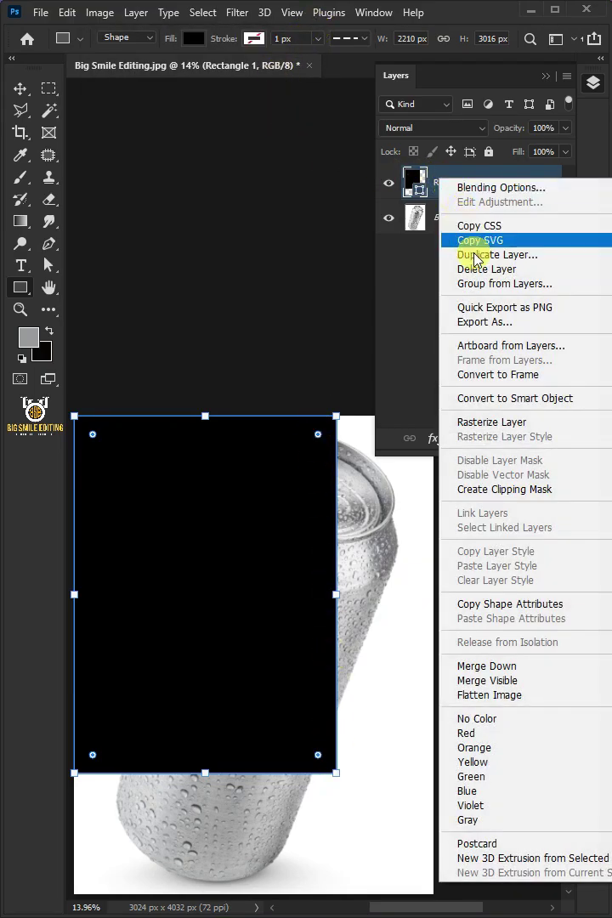
left_click(489, 398)
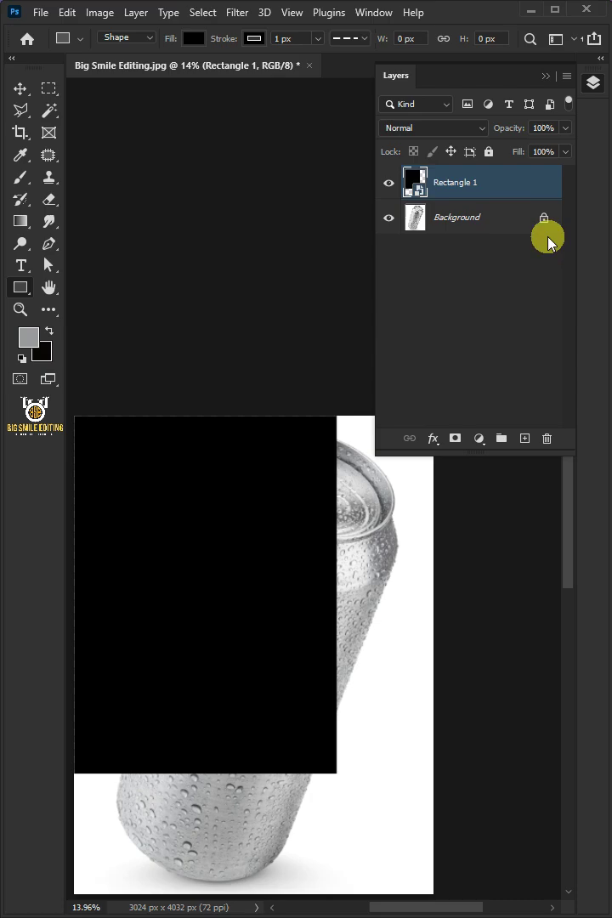
left_click_drag(533, 153, 525, 153)
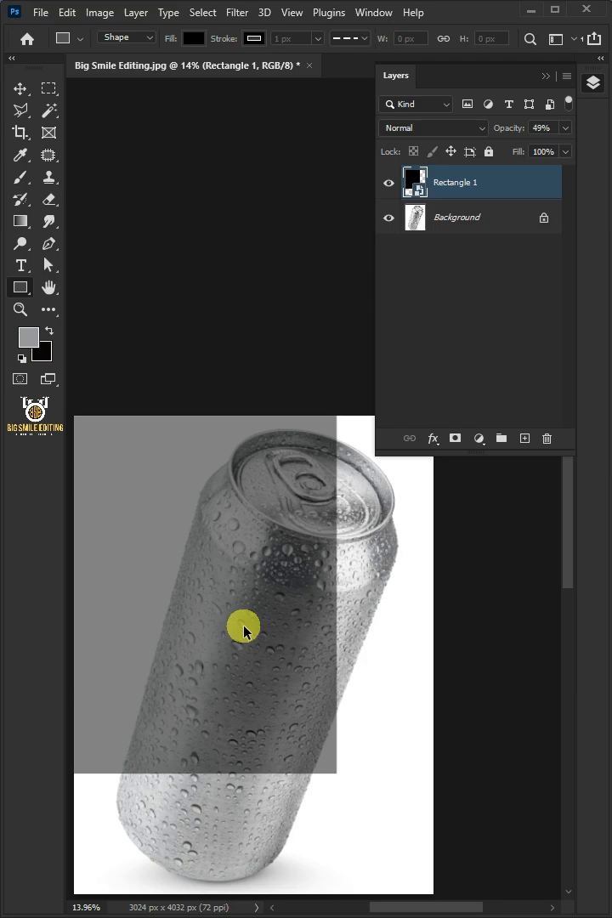
Distort Rectangle 1 so all four corners sit on the tilted can body's outline
key("ctrl+t")
right_click(224, 504)
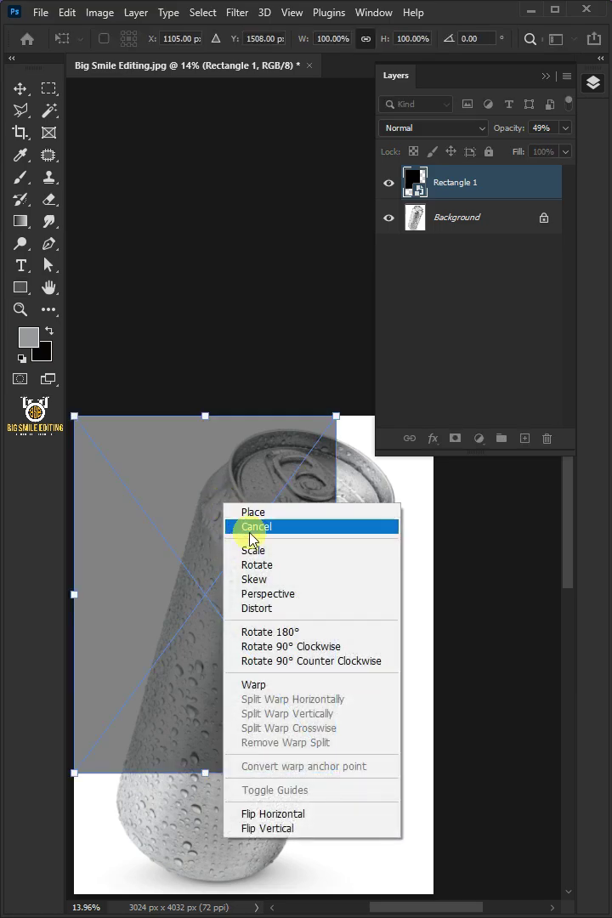
left_click(262, 609)
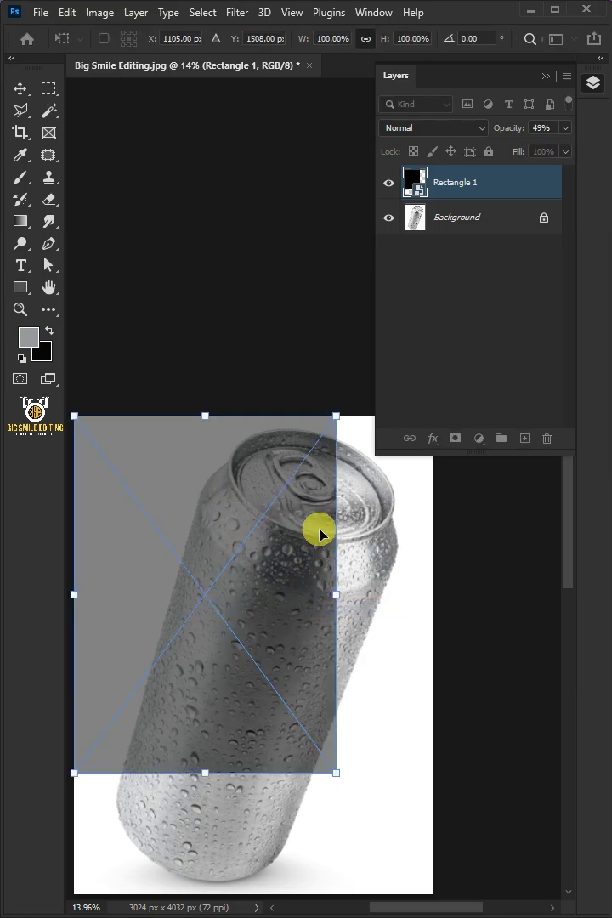
left_click_drag(336, 415, 415, 511)
left_click_drag(74, 416, 220, 443)
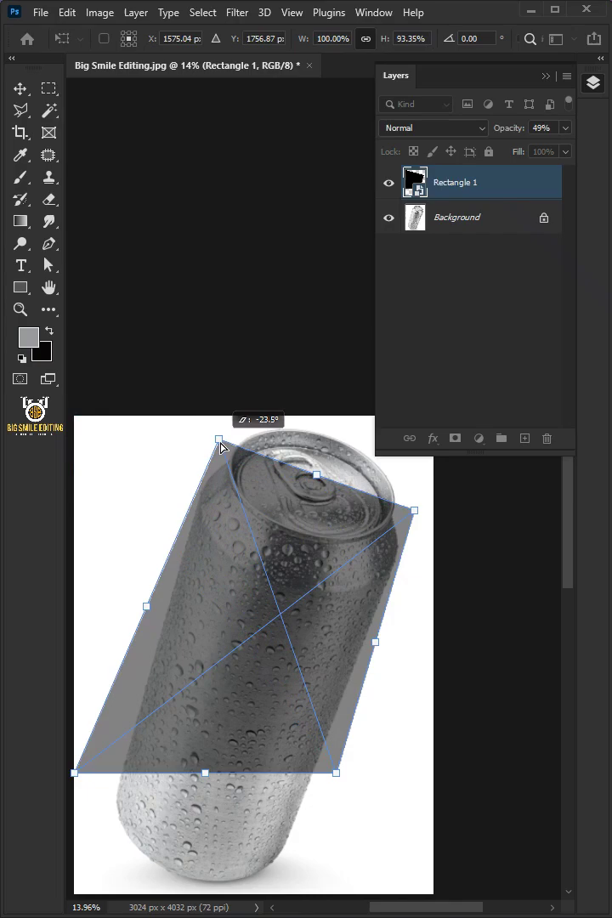
left_click_drag(337, 773, 275, 882)
left_click_drag(414, 511, 417, 516)
left_click_drag(75, 773, 106, 804)
left_click_drag(219, 439, 213, 446)
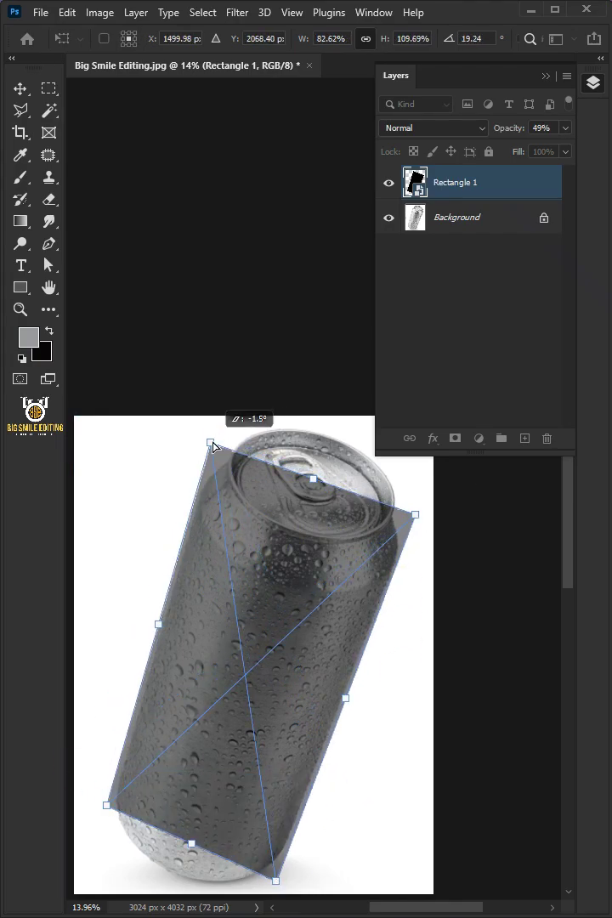
left_click_drag(107, 804, 109, 803)
left_click_drag(275, 881, 280, 876)
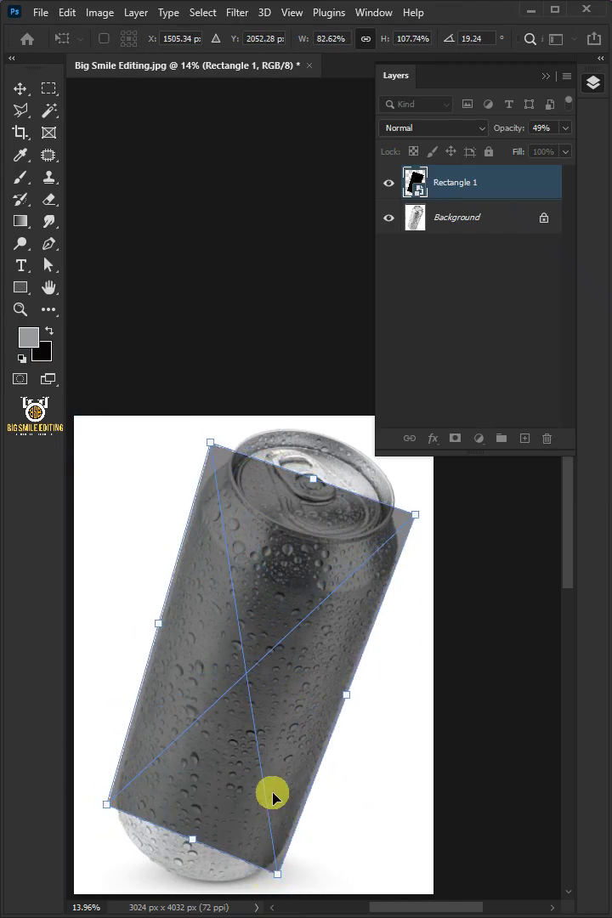
Warp the rectangle's bottom around the can base, raise its top corners past the rim, and commit
right_click(266, 630)
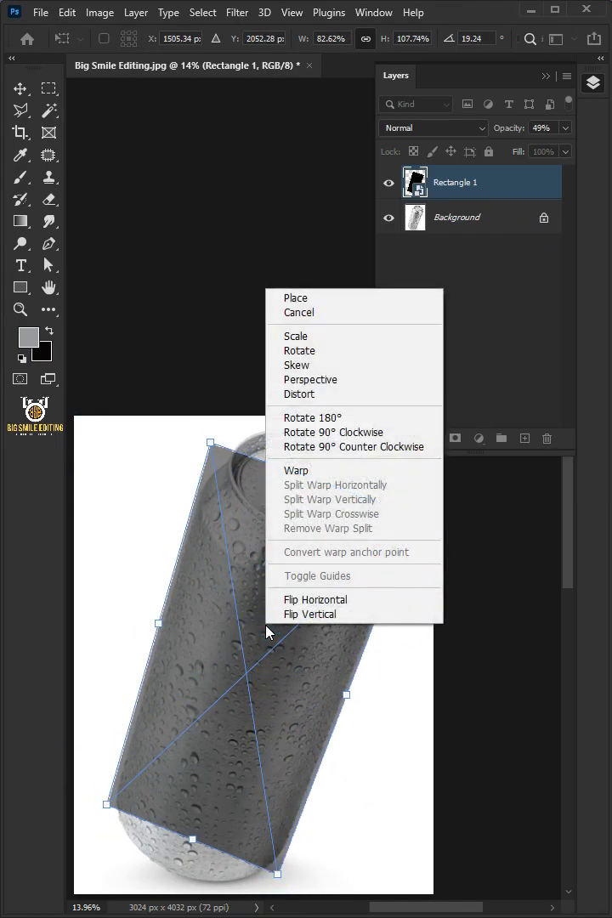
left_click(307, 480)
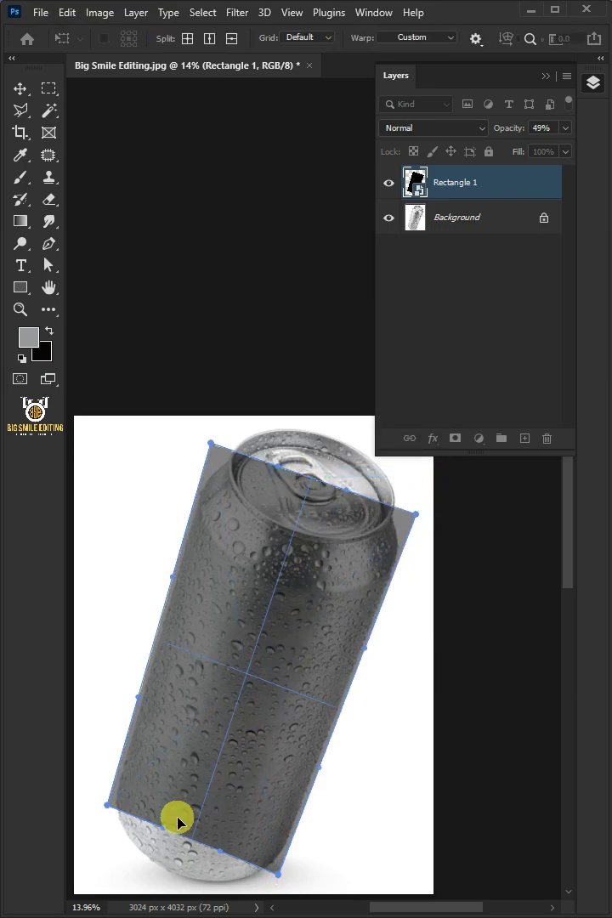
left_click_drag(161, 842, 216, 893)
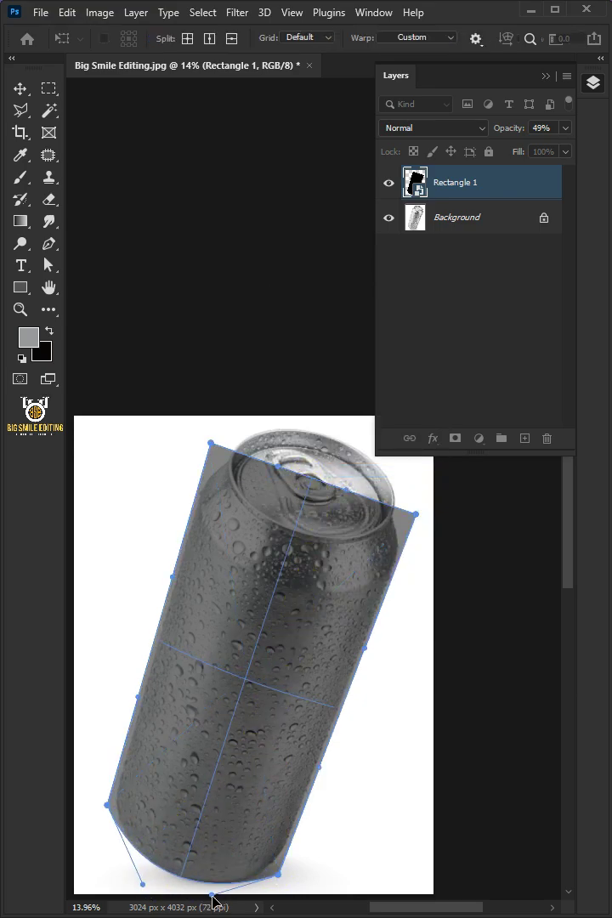
left_click_drag(107, 804, 109, 805)
left_click_drag(240, 696, 228, 742)
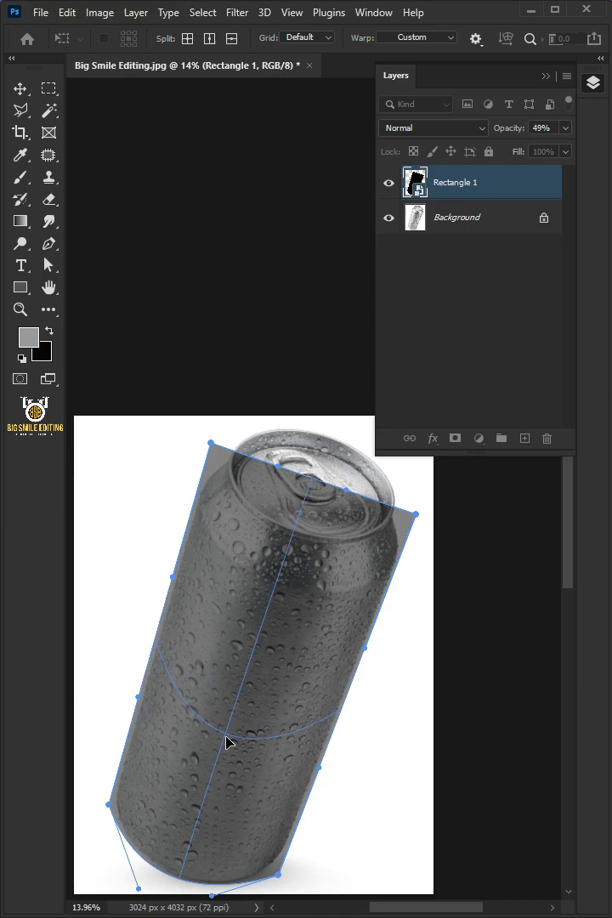
left_click_drag(334, 486, 323, 557)
left_click_drag(211, 443, 218, 421)
left_click(419, 518)
left_click_drag(419, 519, 420, 493)
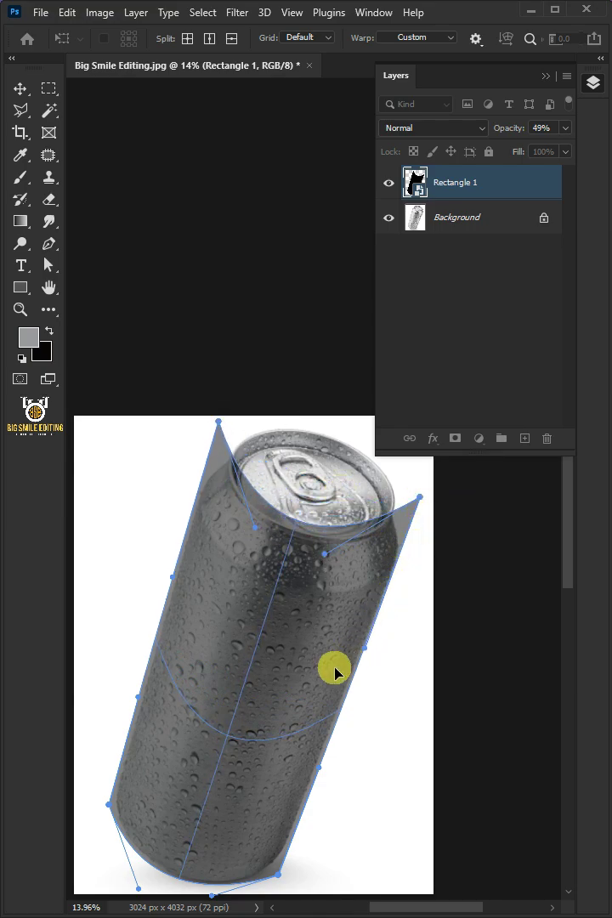
left_click(219, 677)
key("Return")
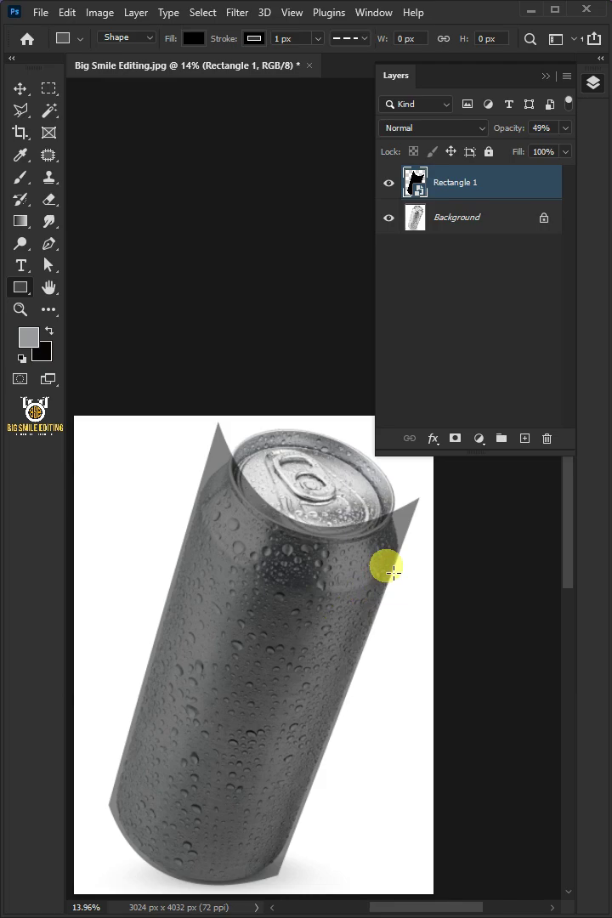
Raise the warped rectangle's opacity to 100%
left_click(565, 128)
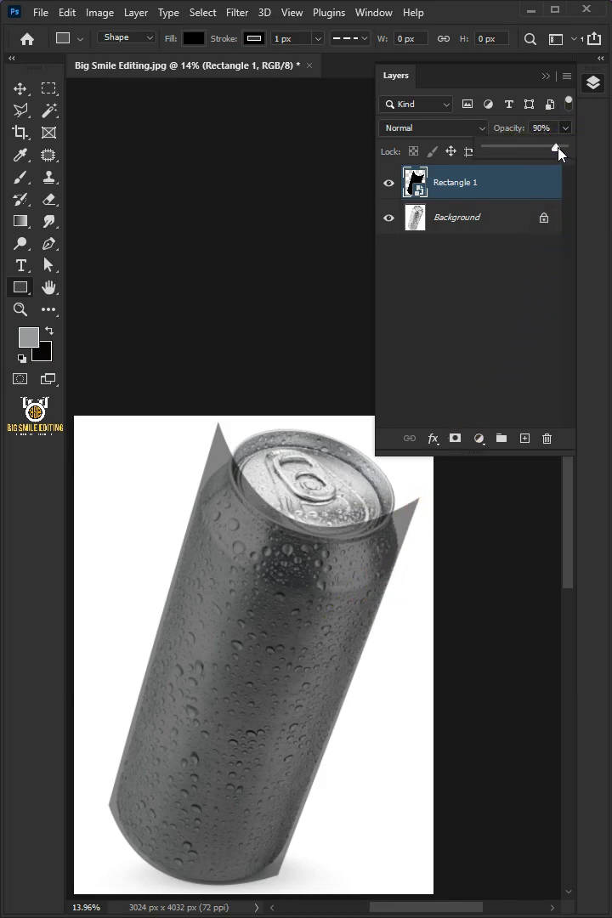
left_click_drag(559, 148, 570, 148)
left_click(453, 184)
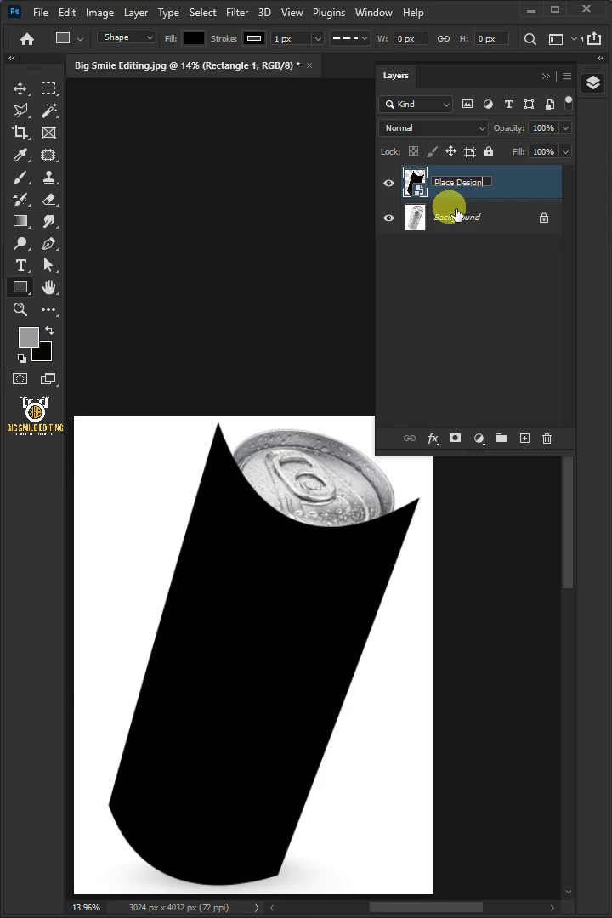
Rename the layer 'Place Design' and start a new group from it
type("Place Design")
left_click(538, 180)
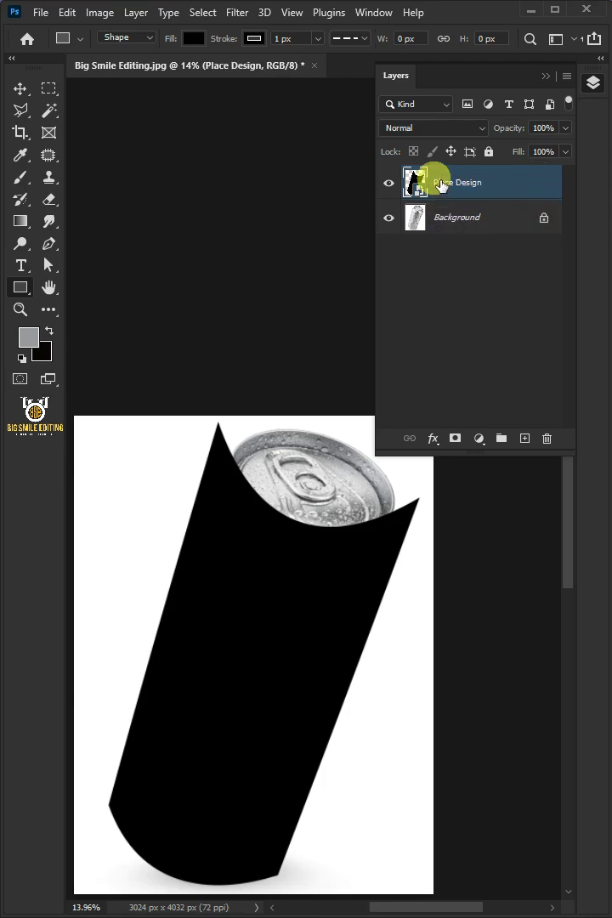
right_click(439, 185)
left_click(479, 241)
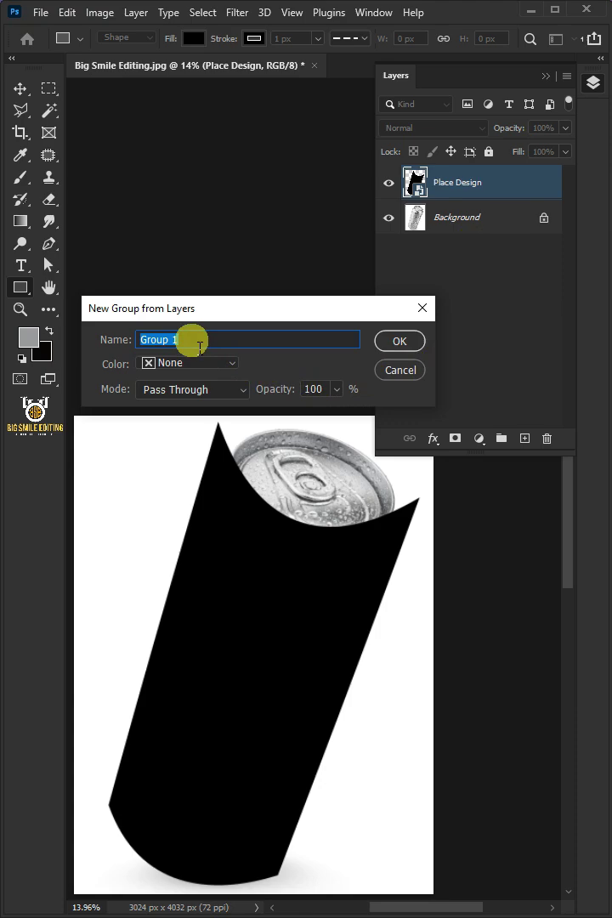
Confirm the Design group, hide it, and select the Background layer
left_click(403, 343)
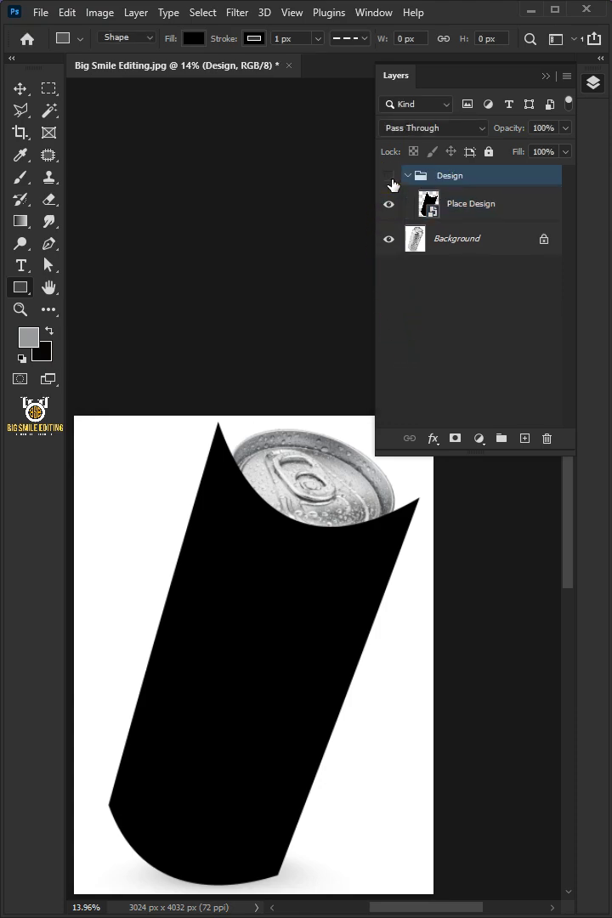
left_click(392, 184)
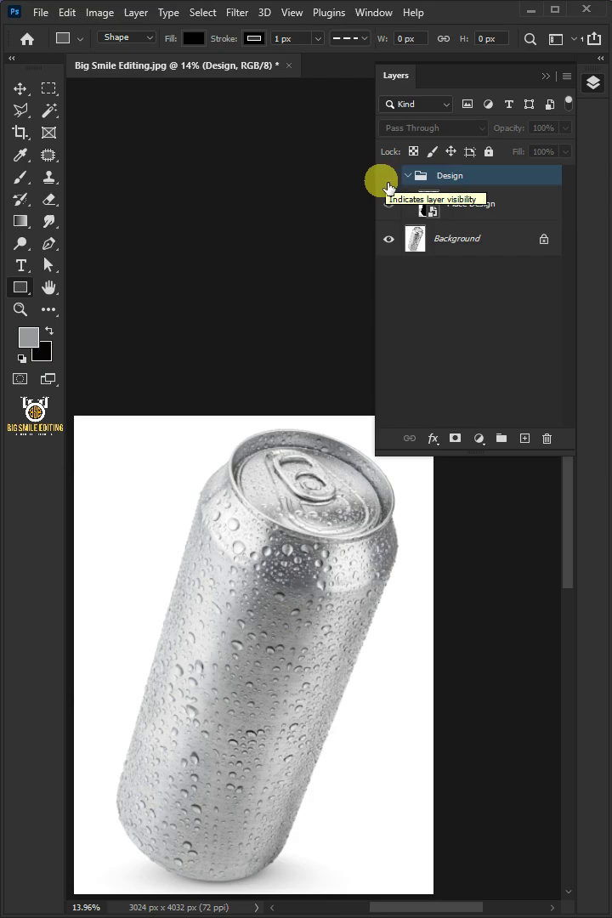
left_click(497, 258)
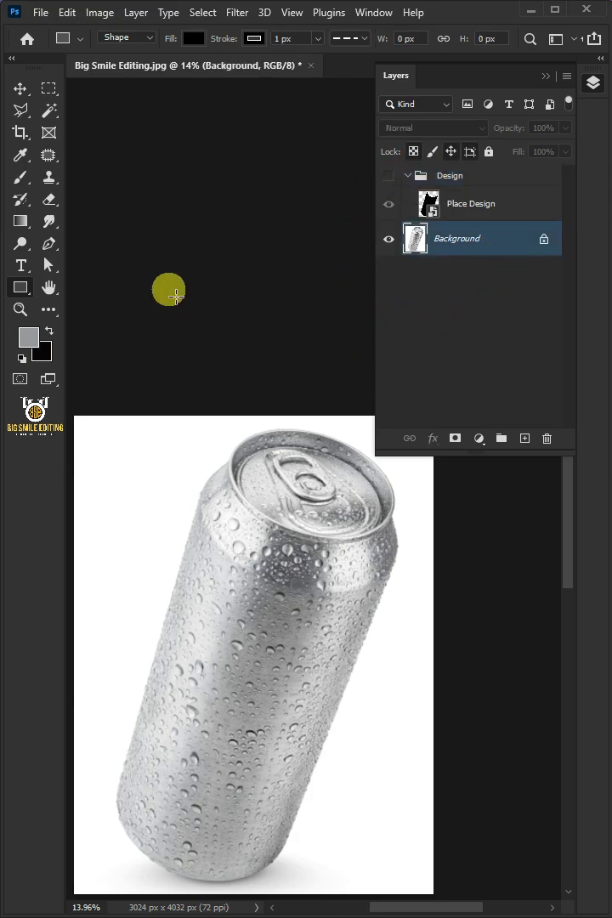
Select the can body, excluding the lid, with the Quick Selection Tool
right_click(50, 114)
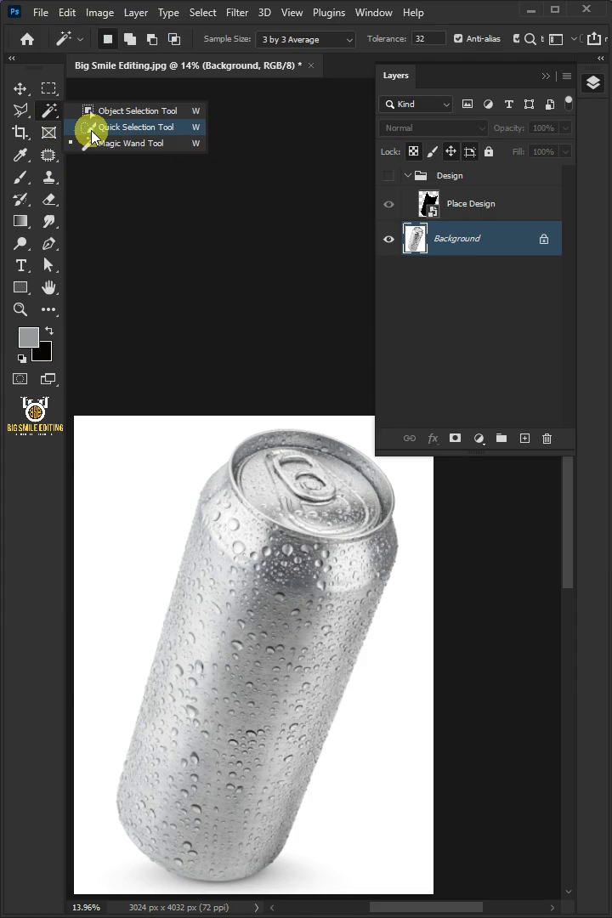
left_click(90, 125)
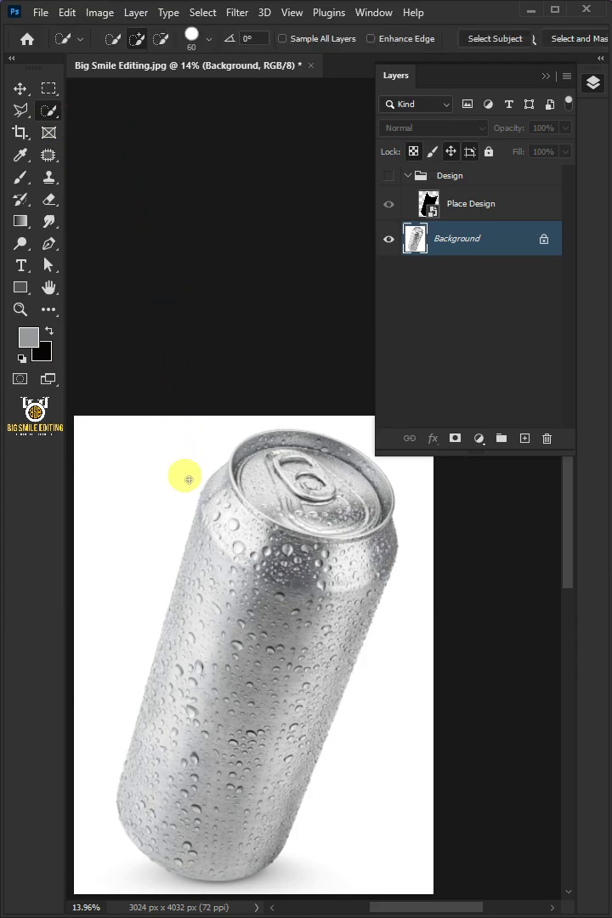
mouse_move(213, 836)
left_mouse_down()
mouse_move(204, 680)
mouse_move(187, 578)
mouse_move(238, 527)
mouse_move(277, 555)
mouse_move(306, 455)
left_mouse_up()
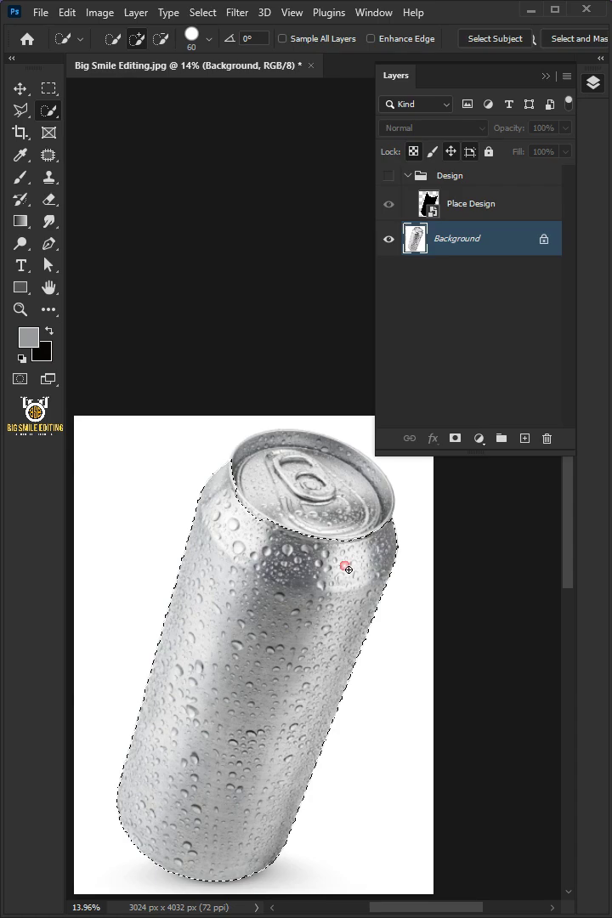
Show the Design group and mask it to the can-body selection
left_click(390, 176)
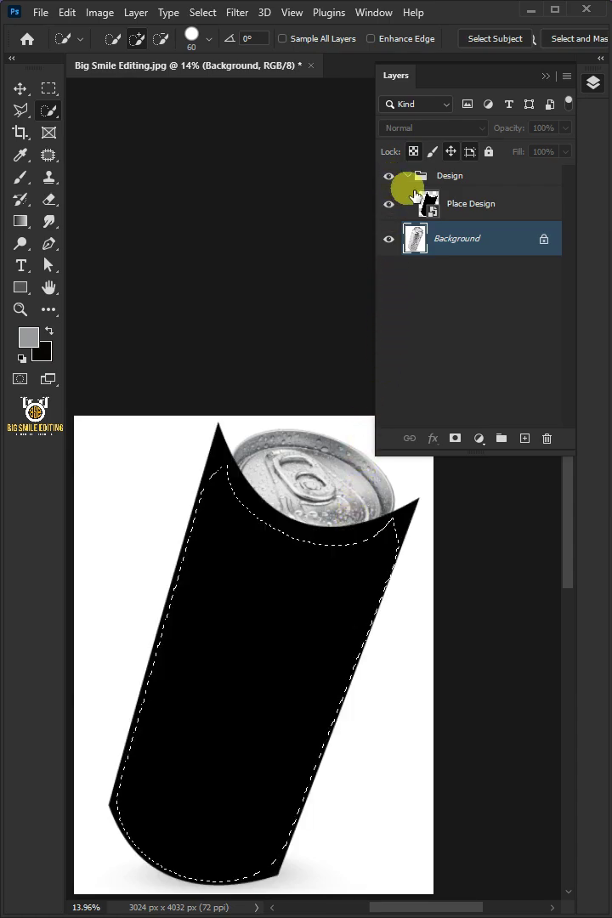
left_click(440, 174)
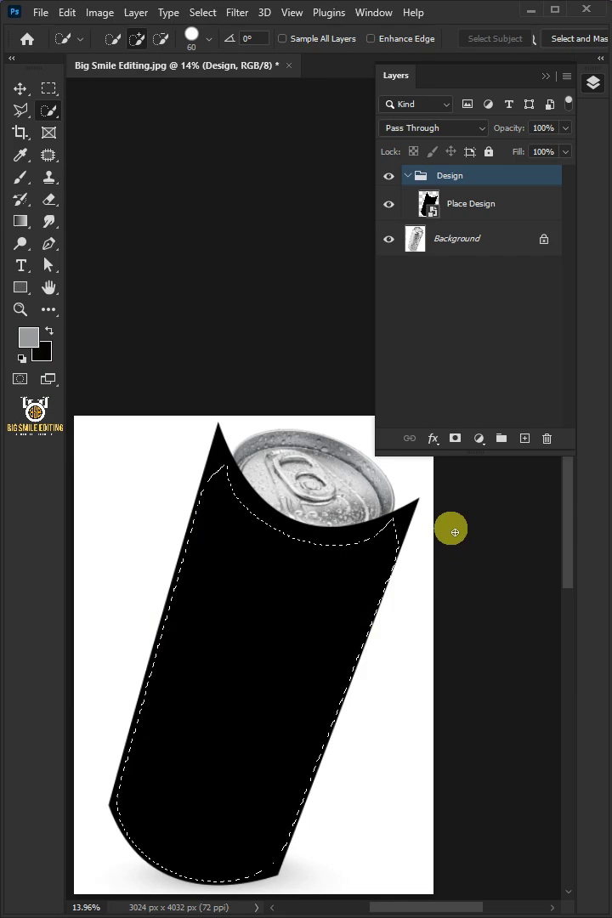
left_click(456, 439)
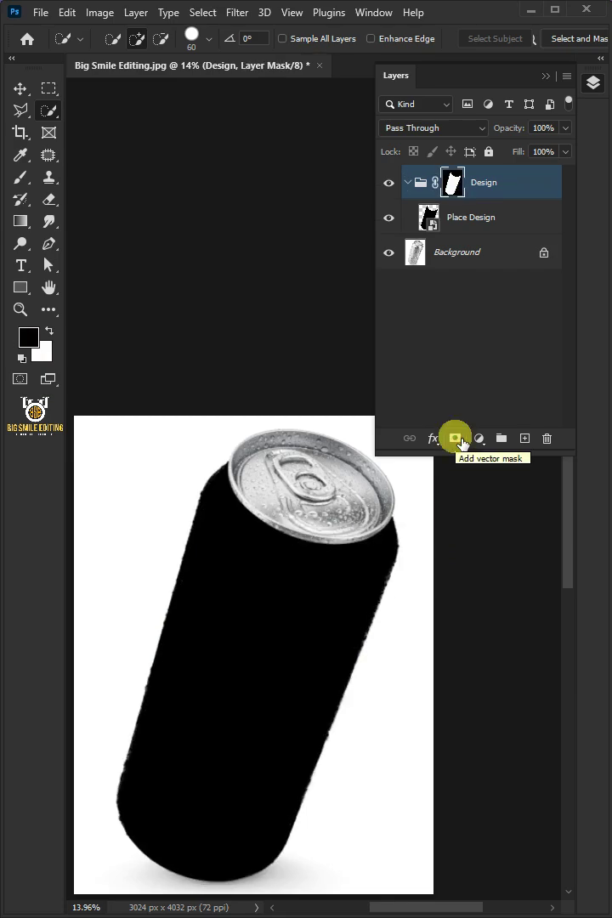
Duplicate the Place Design layer three times and begin renaming the first copy
left_click(539, 236)
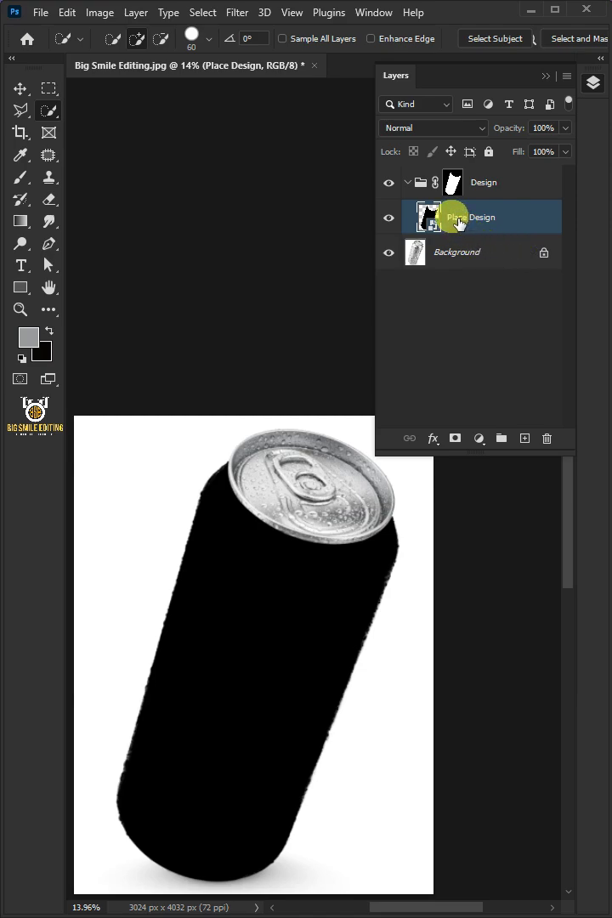
key("ctrl+j")
key("ctrl+j")
key("ctrl+j")
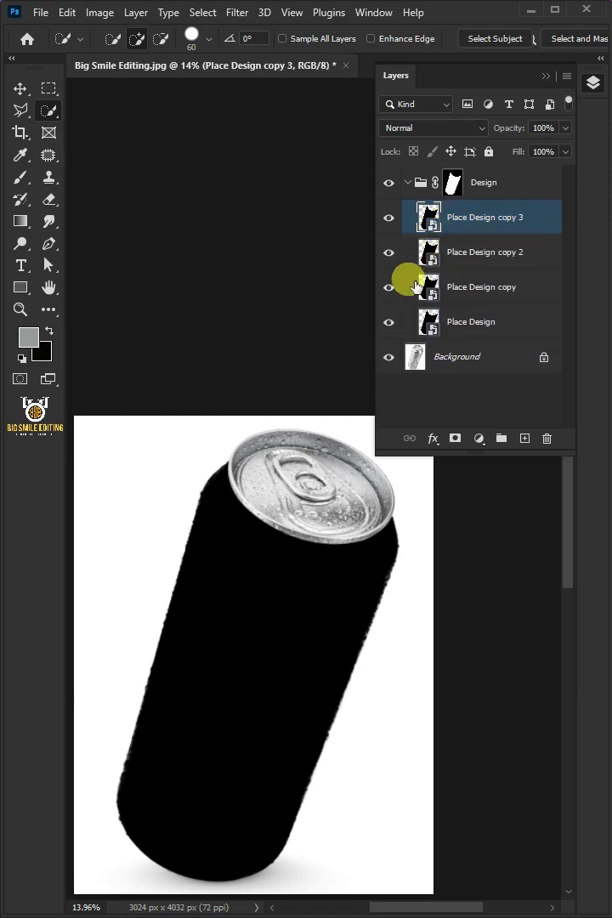
double_click(483, 288)
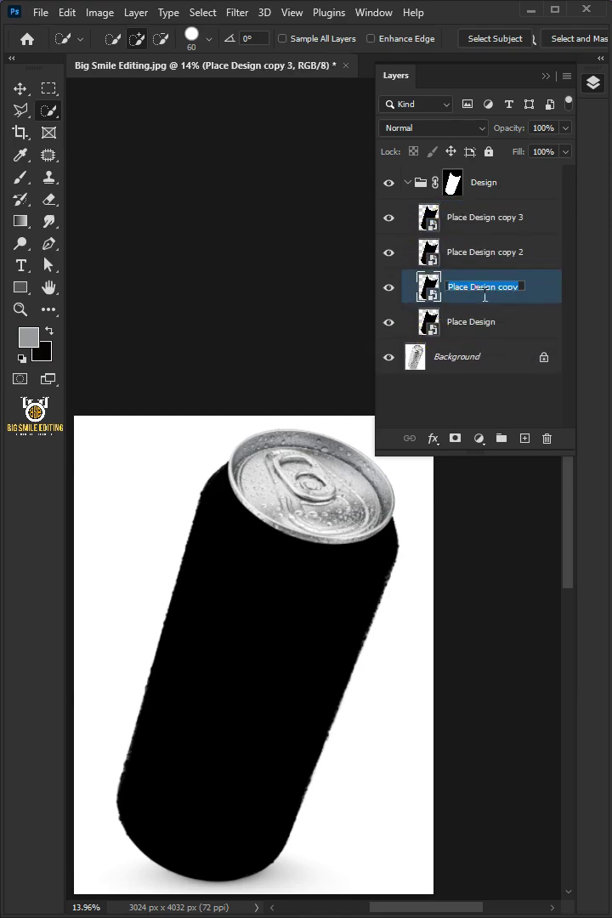
Name the three Place Design copies Lighten, Color Burn and Overlay
left_click(536, 288)
double_click(487, 255)
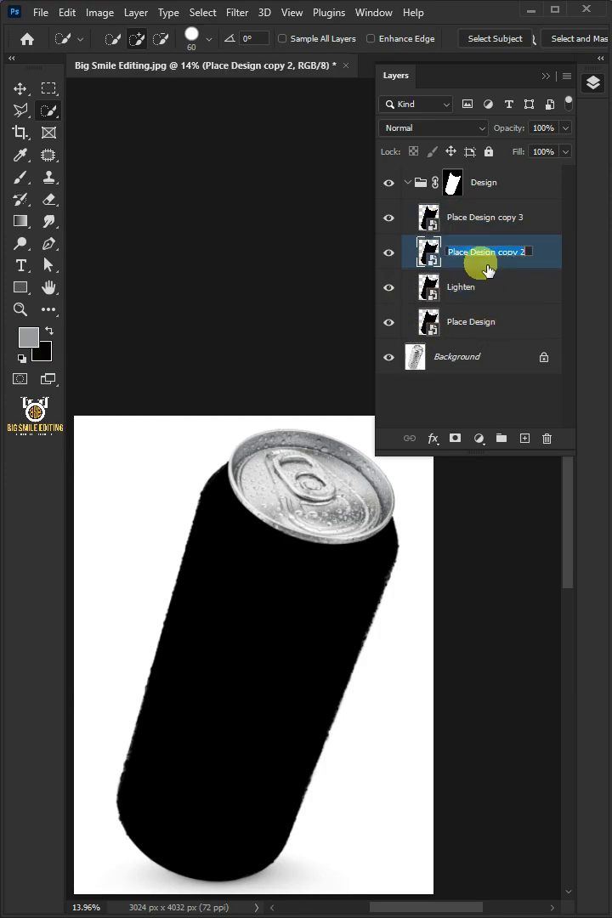
left_click(549, 260)
double_click(486, 219)
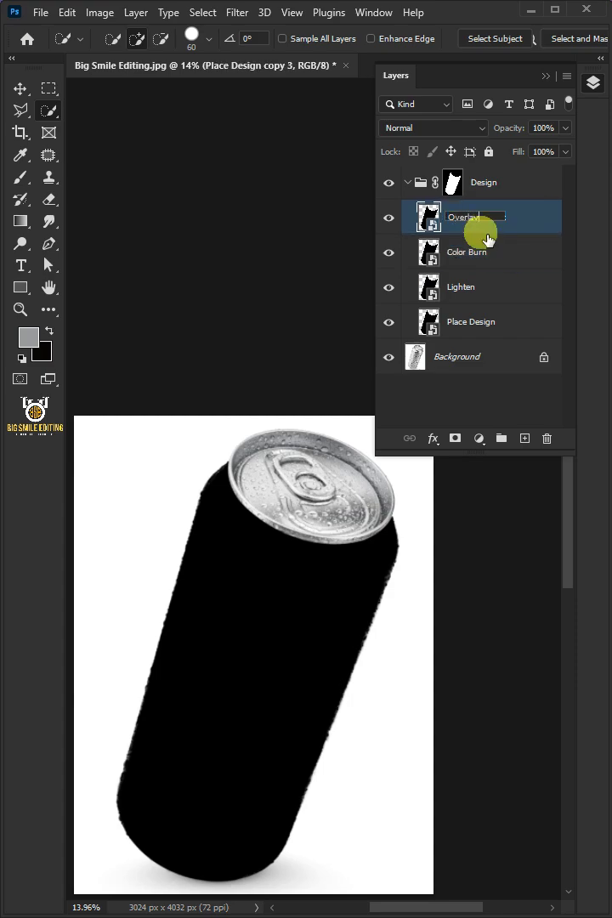
left_click(528, 221)
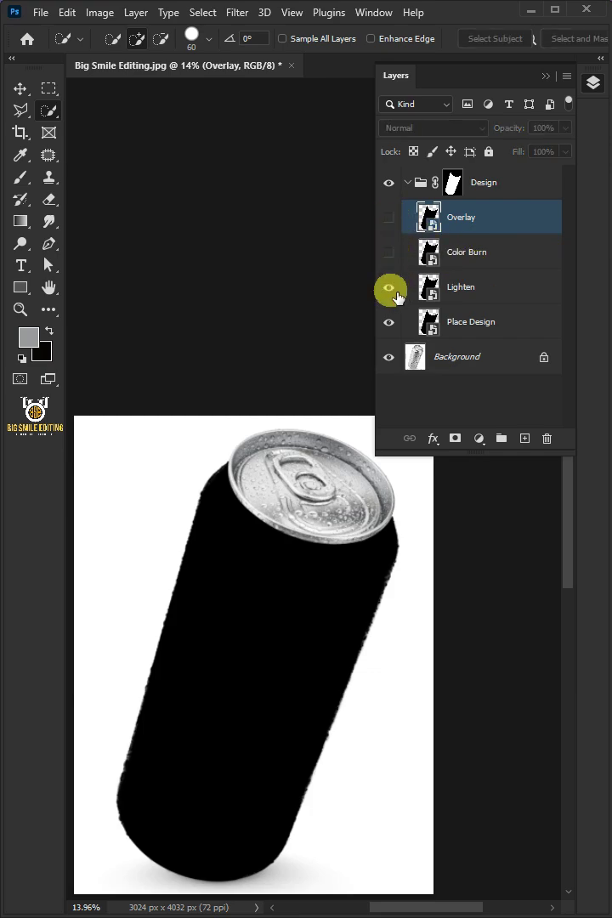
Set Place Design to Multiply blending with 40% fill
left_click(486, 325)
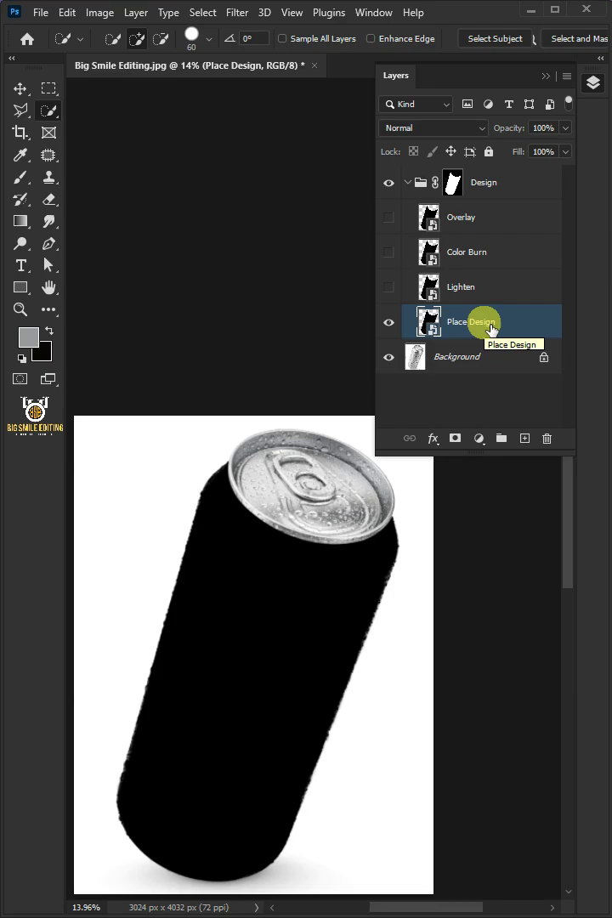
left_click(481, 130)
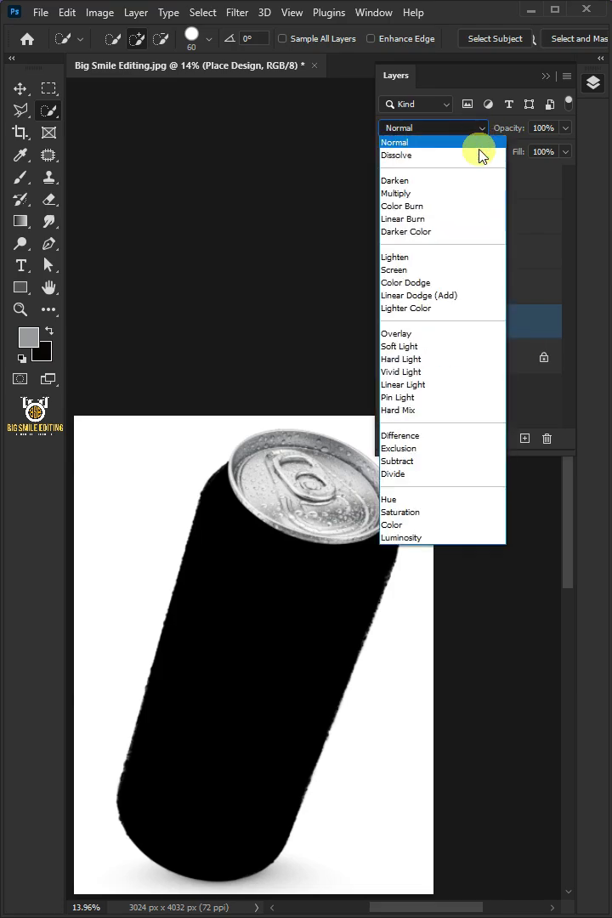
left_click(389, 194)
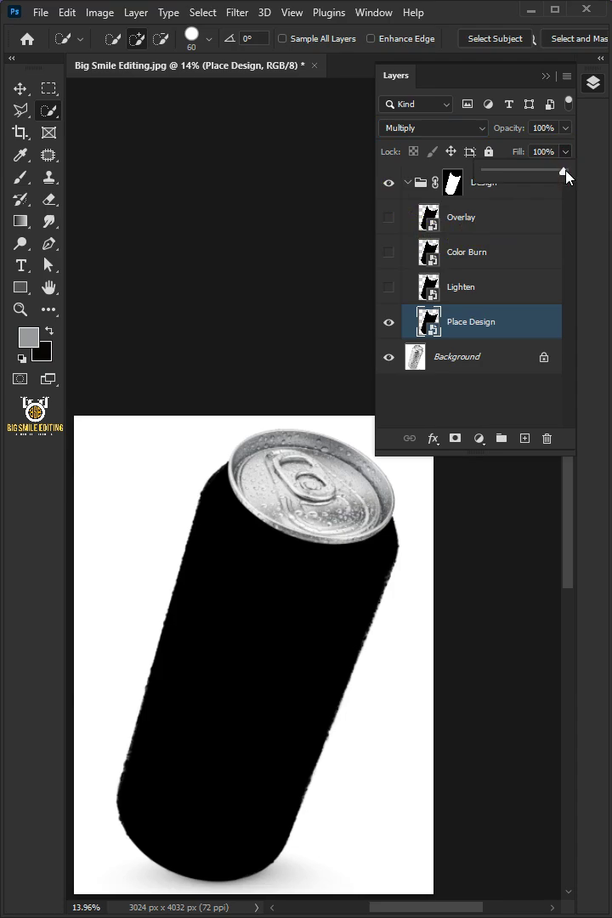
left_click_drag(521, 175, 517, 173)
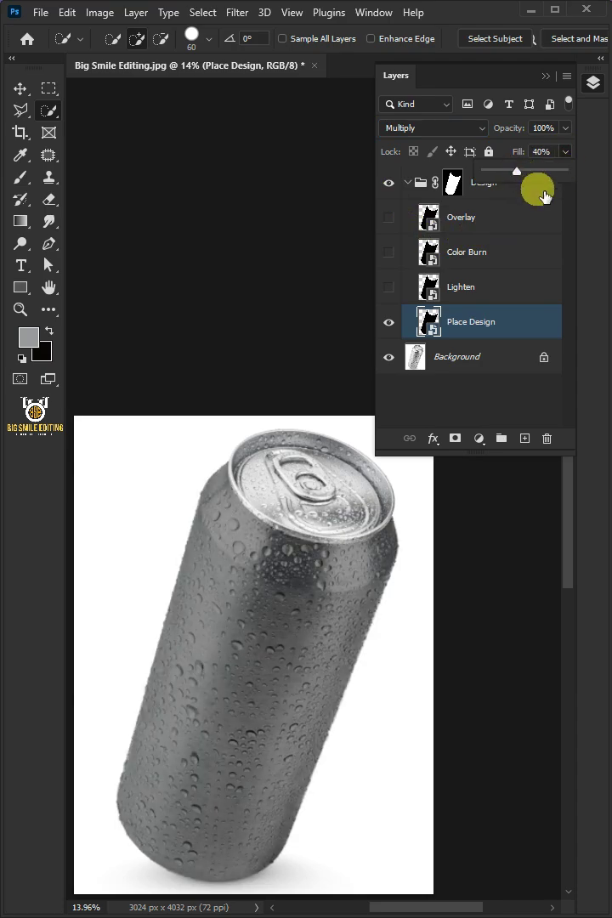
Make the Lighten layer visible with Lighten blending at 20% fill
left_click(497, 293)
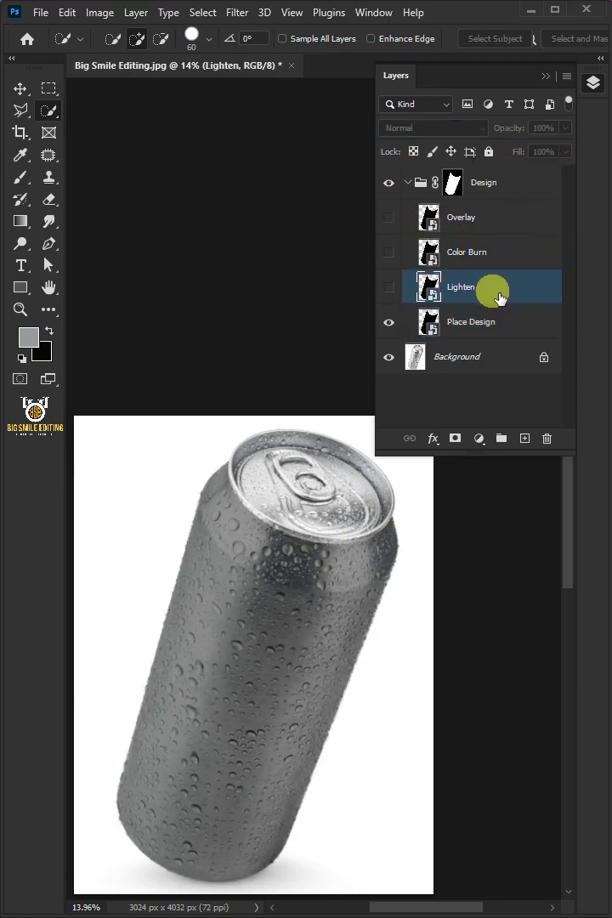
left_click(393, 290)
left_click(467, 129)
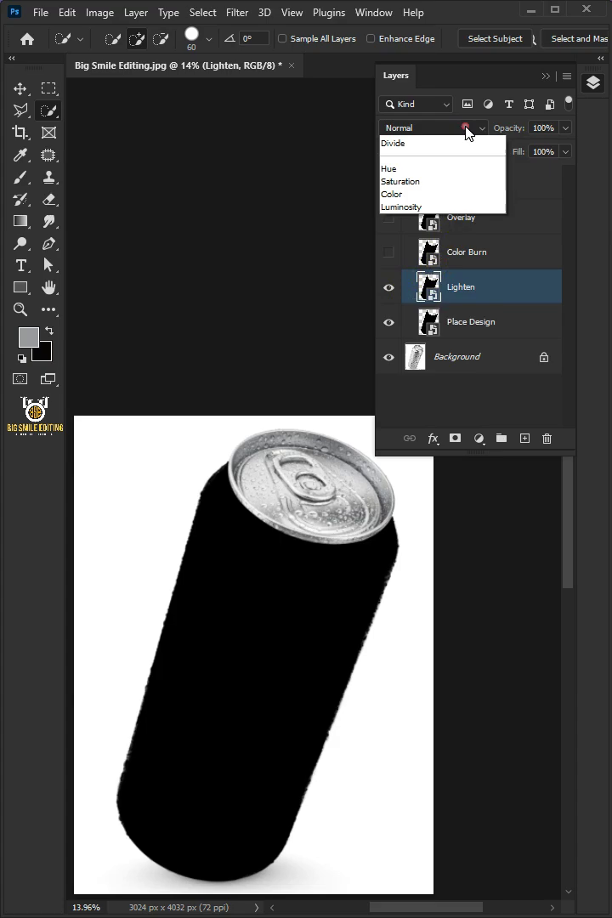
left_click(407, 258)
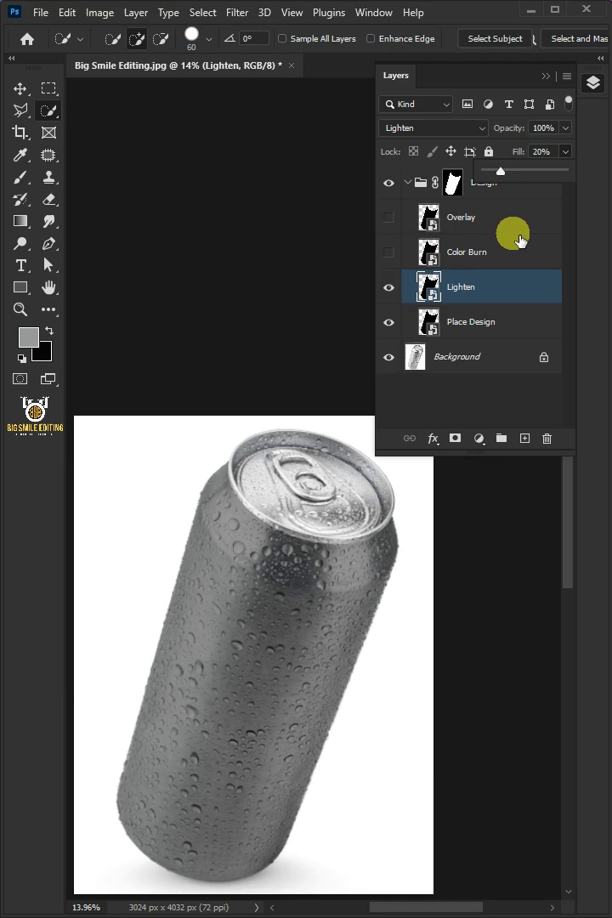
left_click(497, 256)
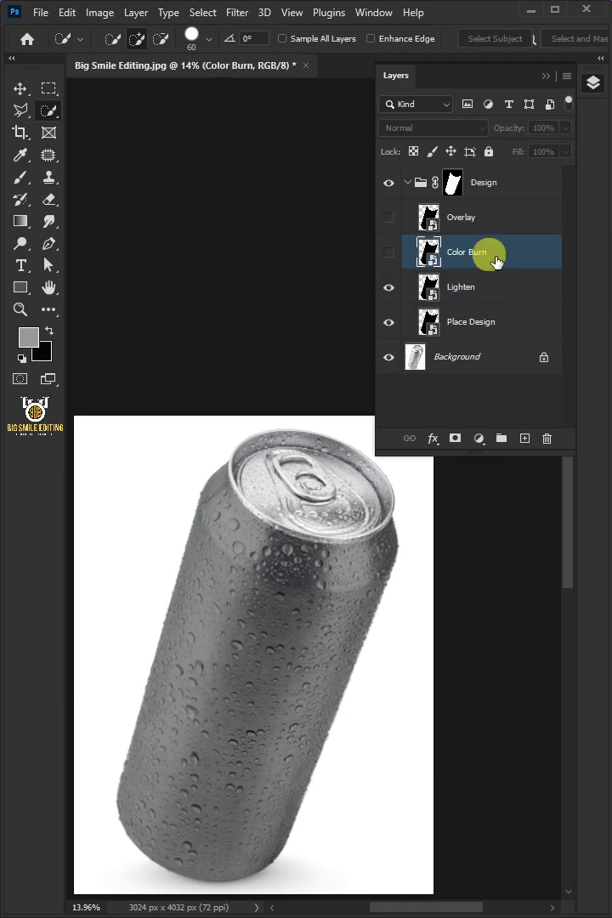
Show the Color Burn layer, set it to Color Burn blending, and lower Fill to 35%
left_click(388, 252)
left_click(423, 129)
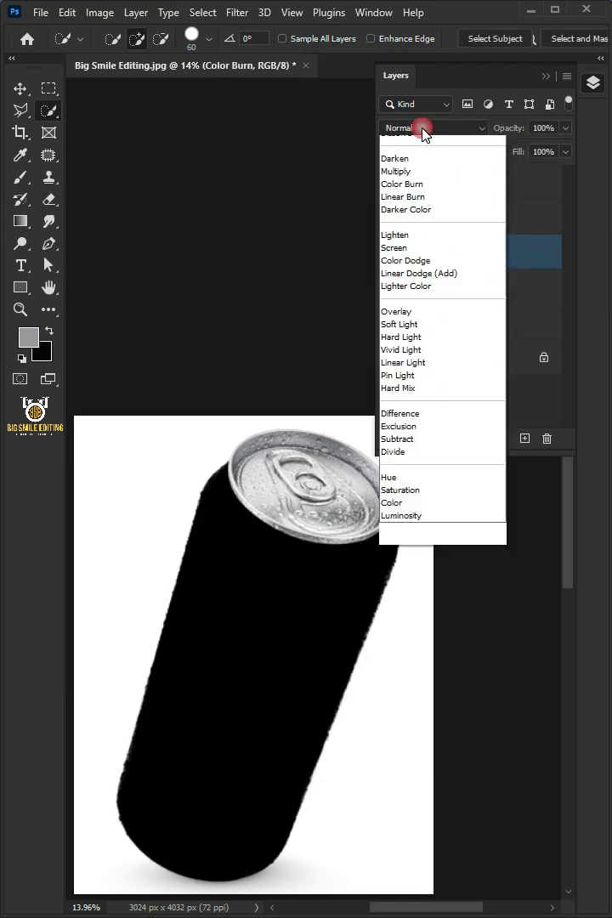
left_click(421, 204)
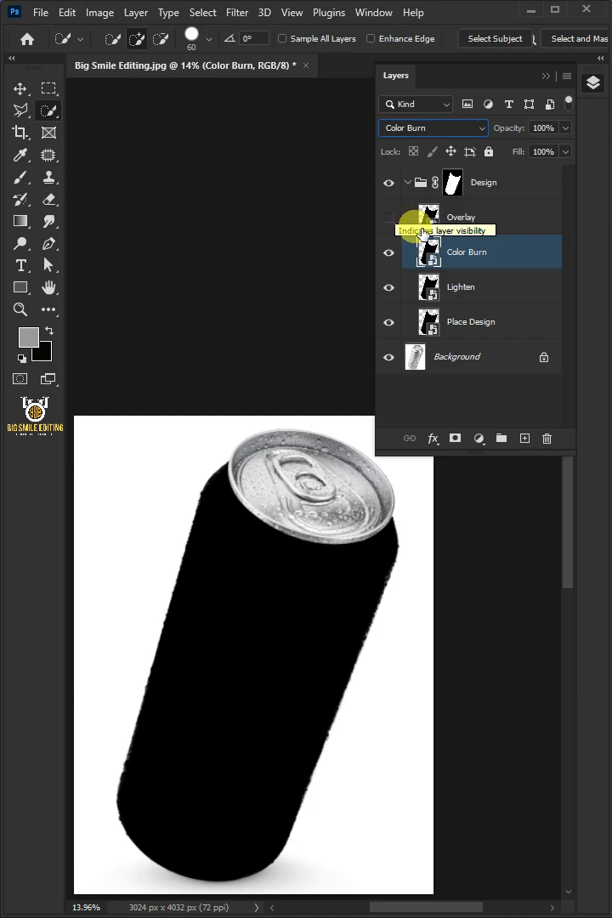
left_click_drag(544, 180, 514, 177)
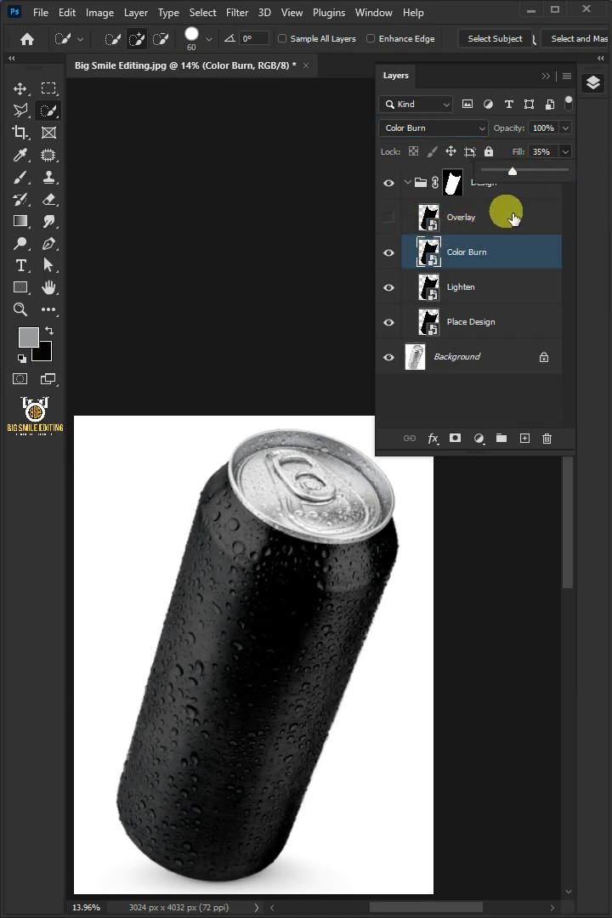
Select and show the Overlay layer and set its blend mode to Overlay
left_click(483, 217)
left_click(393, 220)
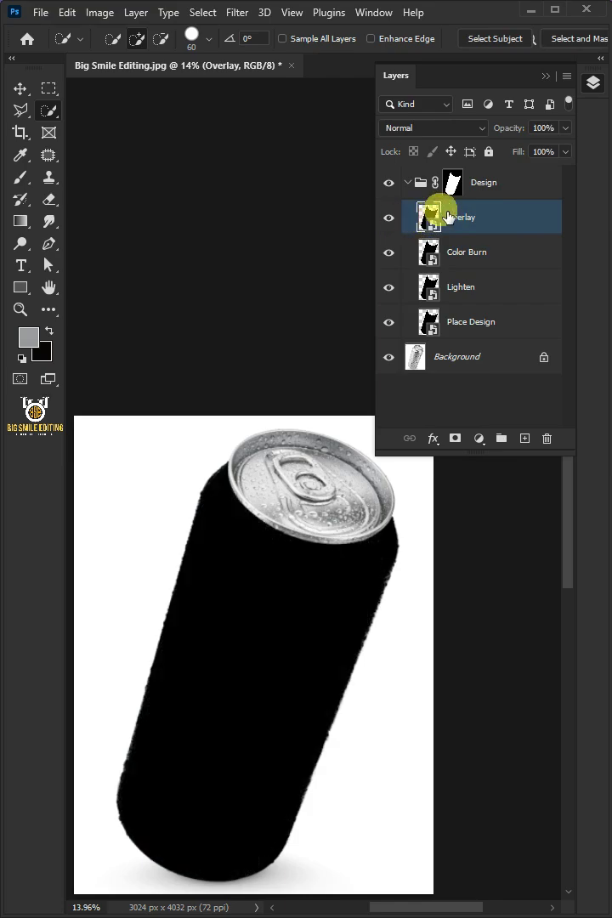
left_click(467, 129)
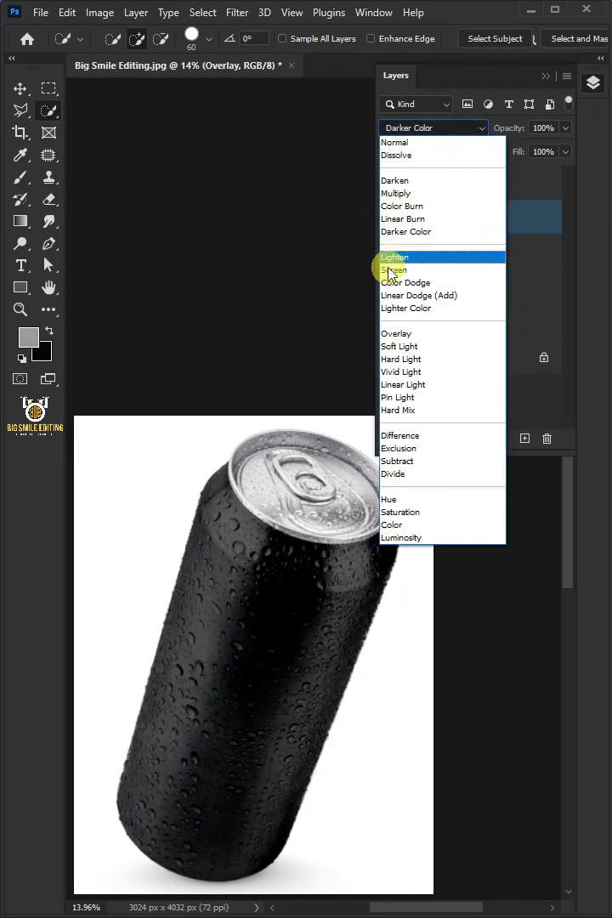
left_click(390, 332)
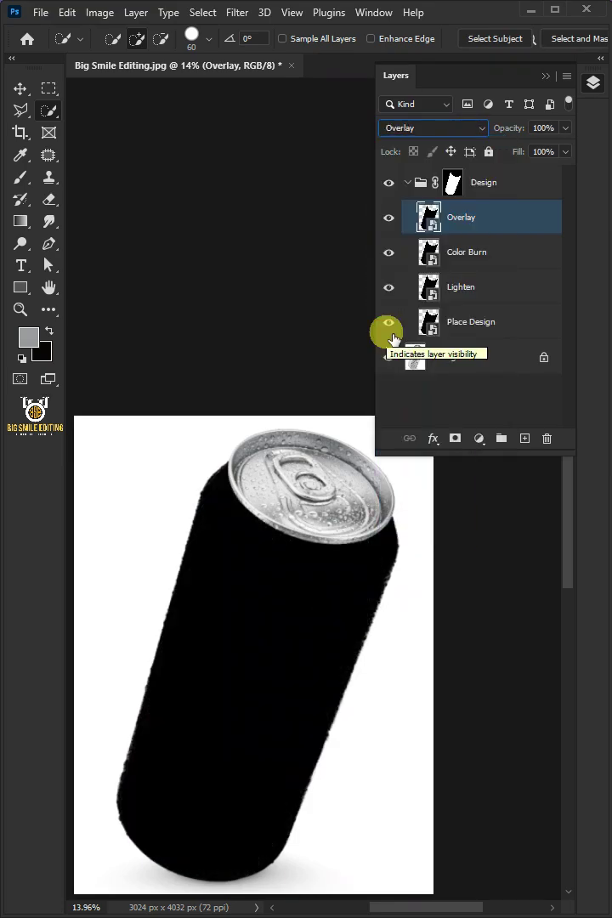
left_click(102, 15)
Apply Levels (white input about 220) to the Overlay layer and set its fill to 25%
left_click(122, 60)
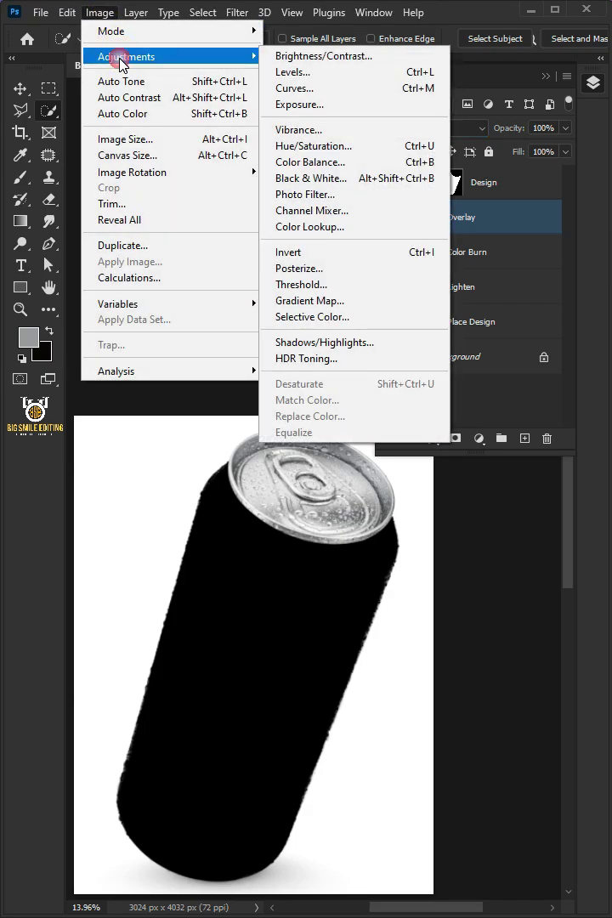
left_click(289, 74)
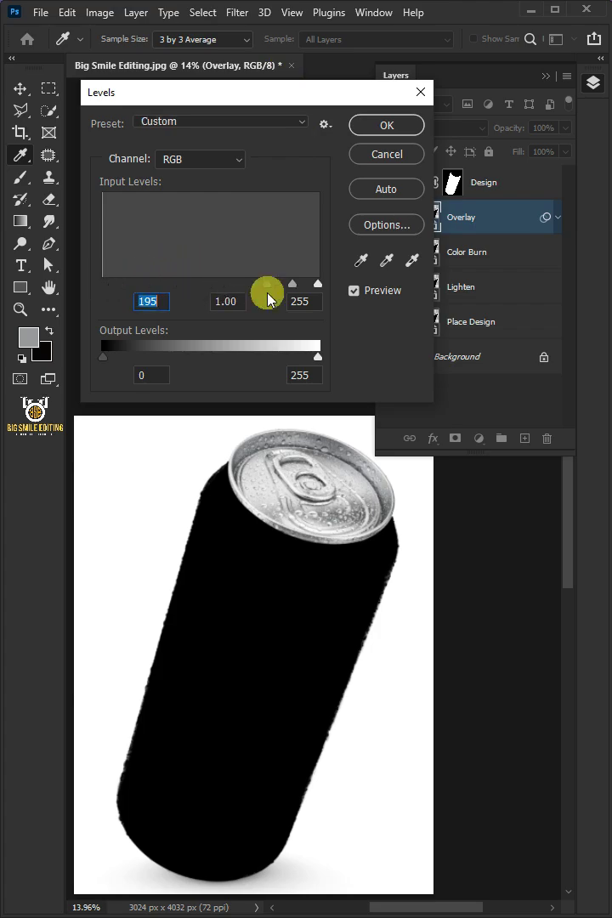
left_click_drag(318, 284, 292, 319)
left_click(380, 127)
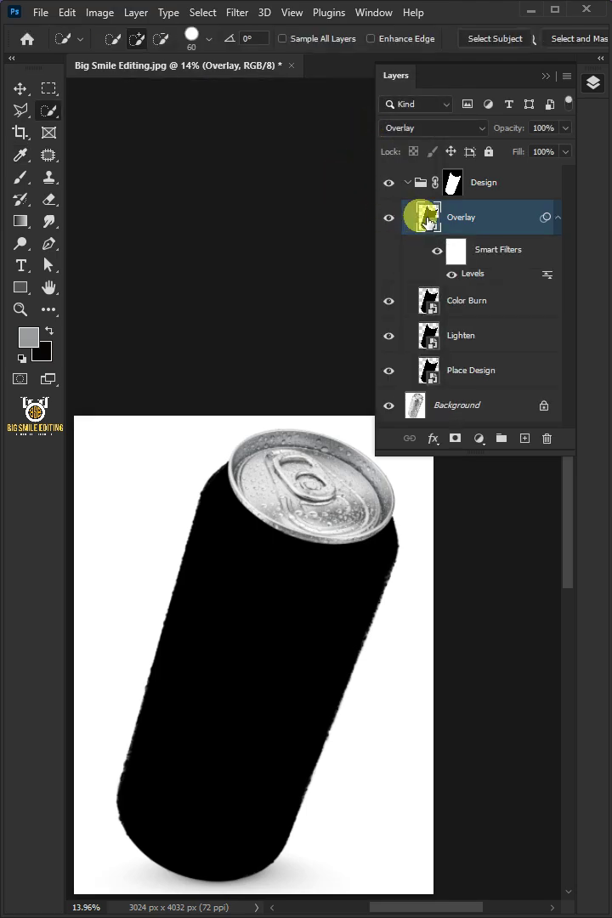
left_click_drag(566, 168, 510, 181)
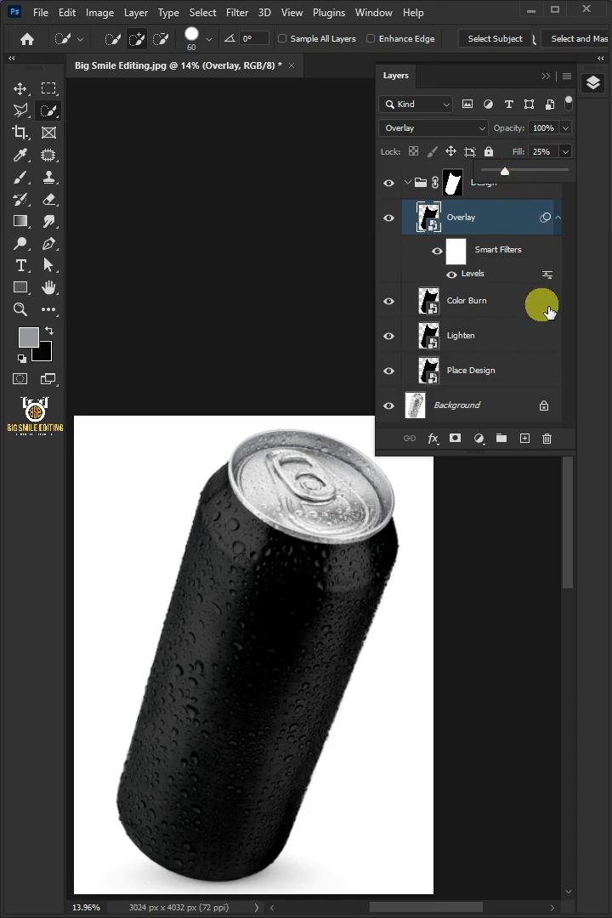
Open Place Design's contents and place-embed the Lime Juice -Design image, scaled to 81.12%
left_click(544, 370)
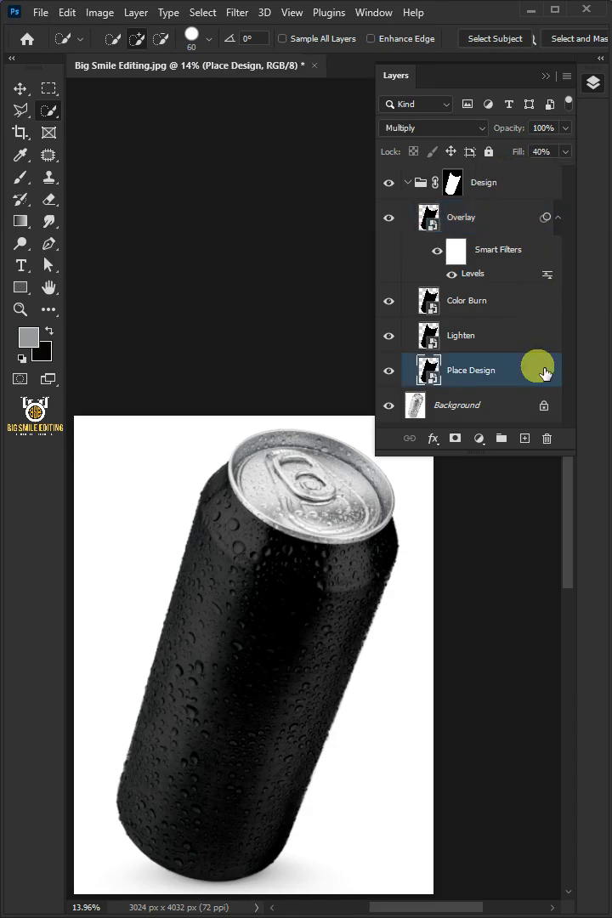
left_click(435, 371)
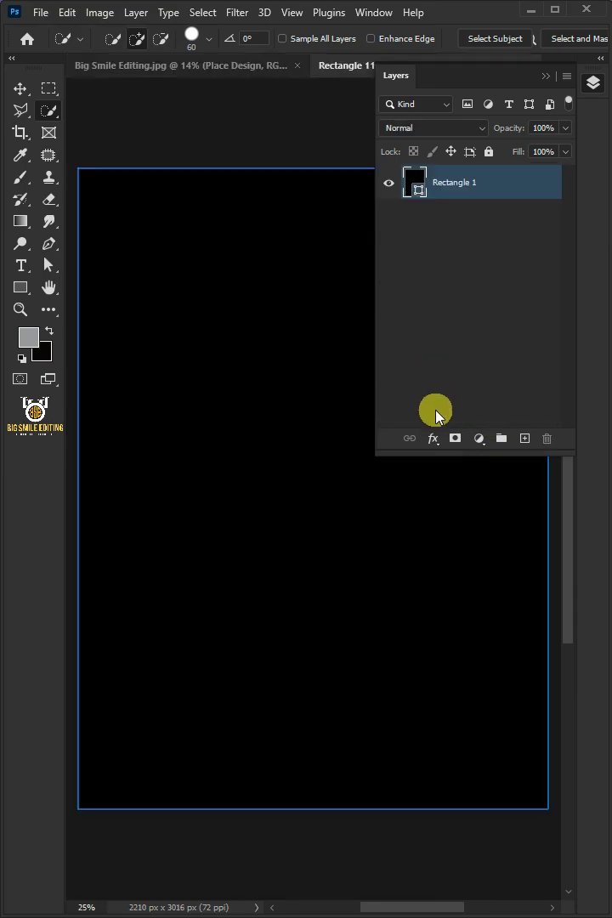
left_click(39, 13)
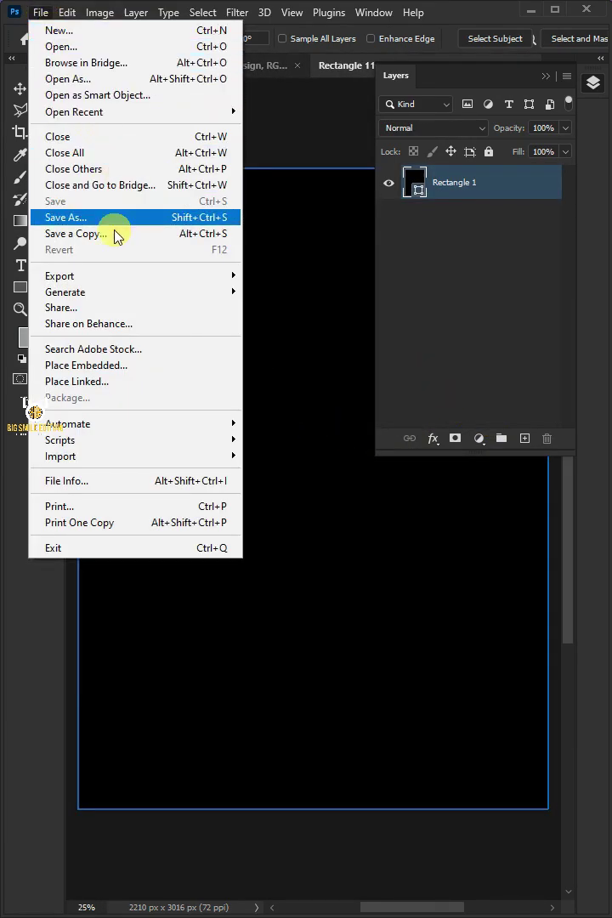
left_click(119, 368)
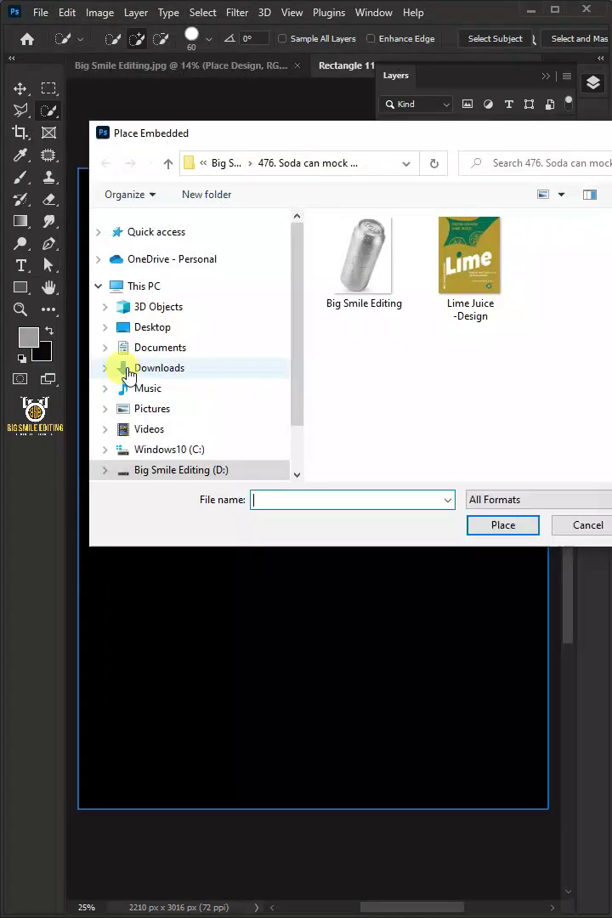
double_click(449, 305)
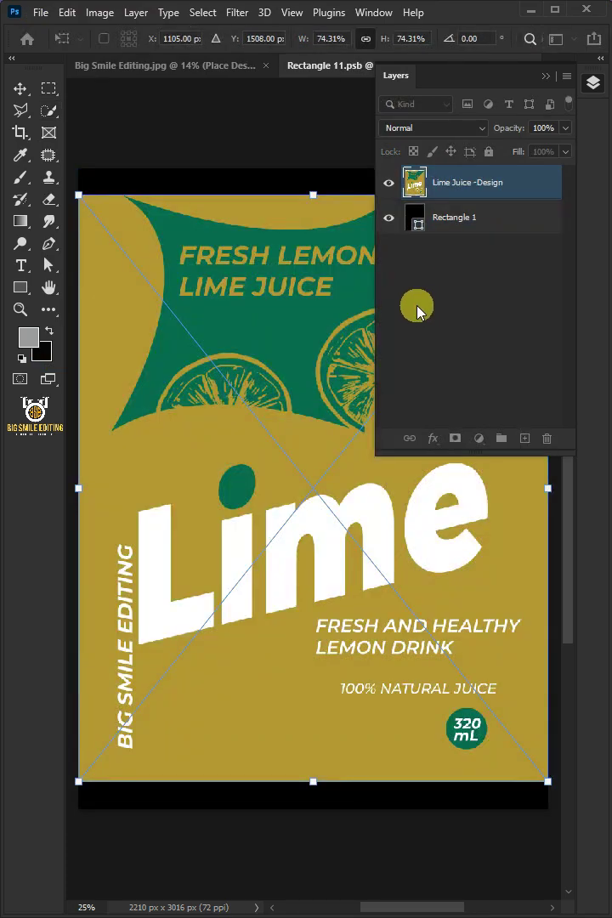
left_click_drag(321, 200, 320, 170)
left_click(324, 277)
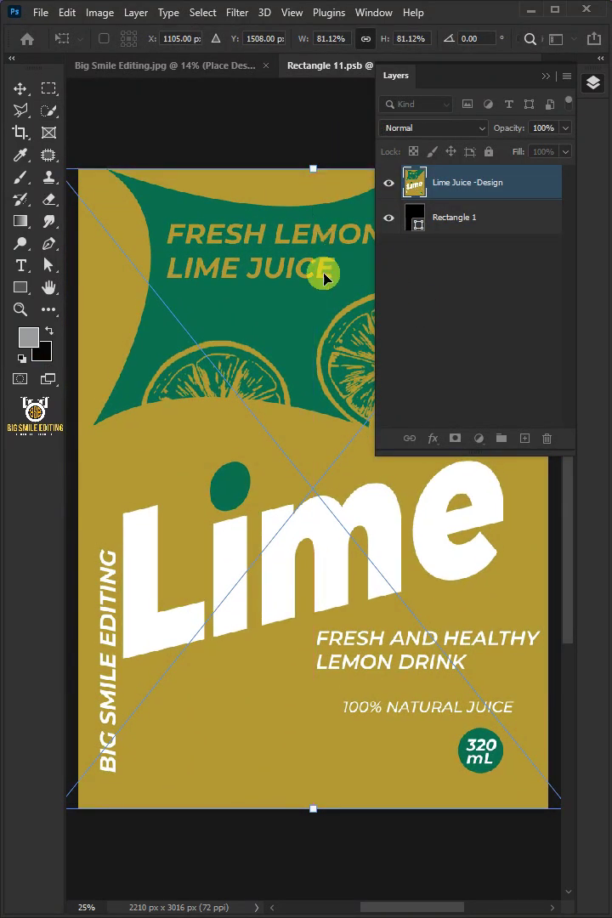
Commit the label's transform and save the Rectangle 11.psb smart object
double_click(252, 338)
key("w")
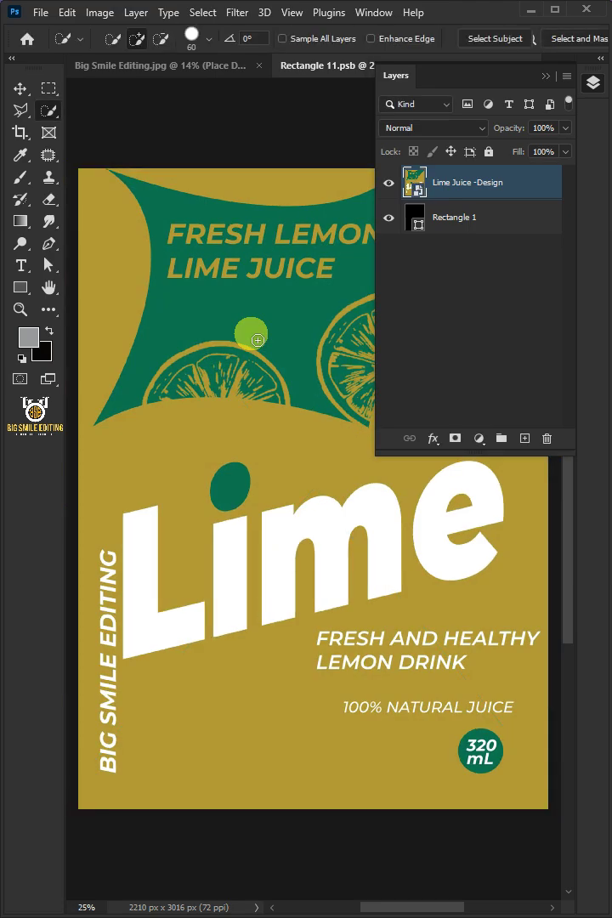
left_click(39, 13)
left_click(81, 200)
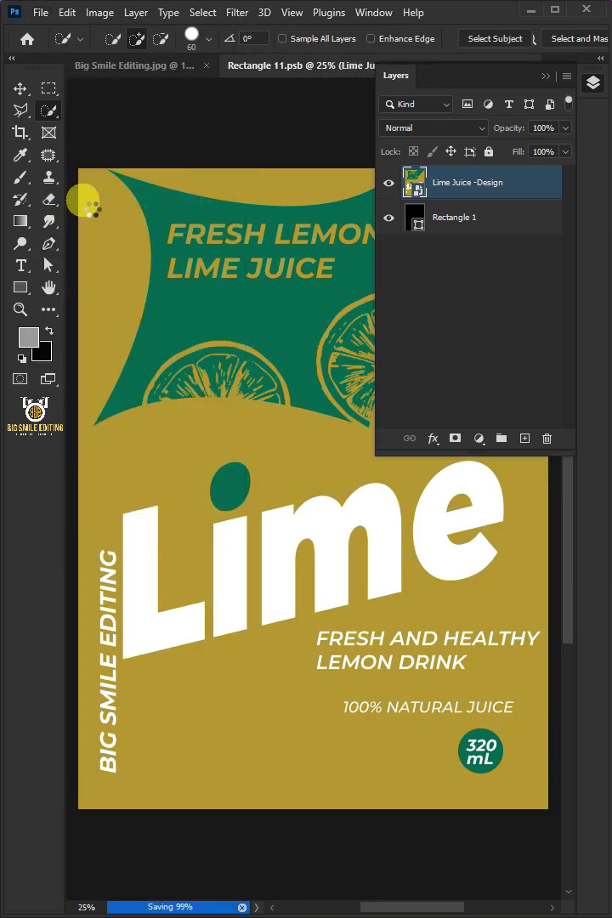
Close the Rectangle 11.psb tab and toggle the Design group's visibility to compare
right_click(298, 67)
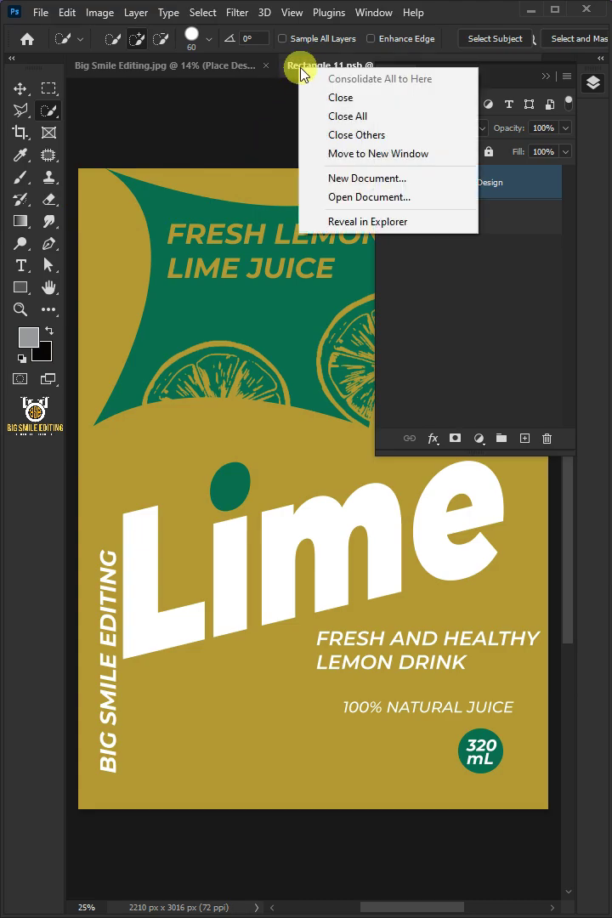
left_click(323, 98)
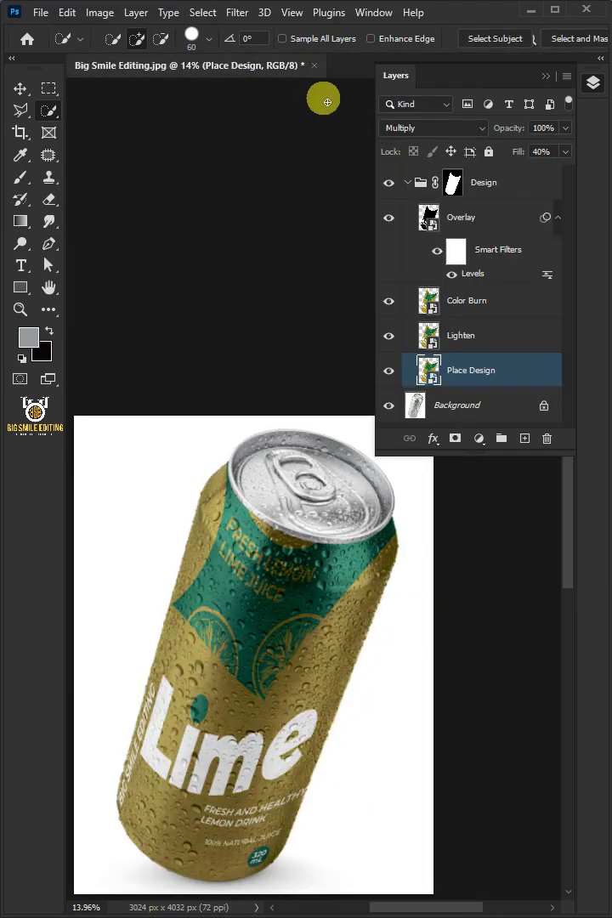
left_click(388, 183)
left_click(389, 183)
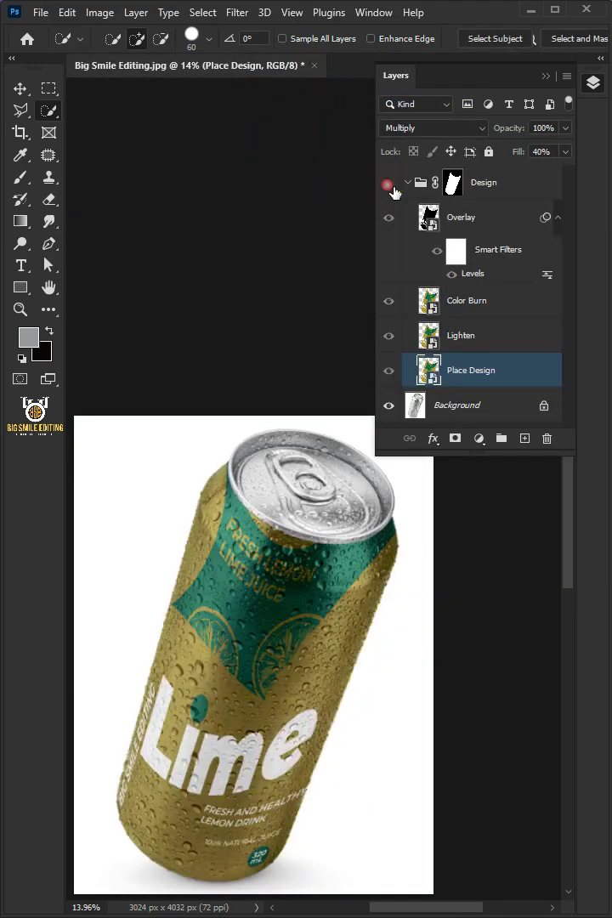